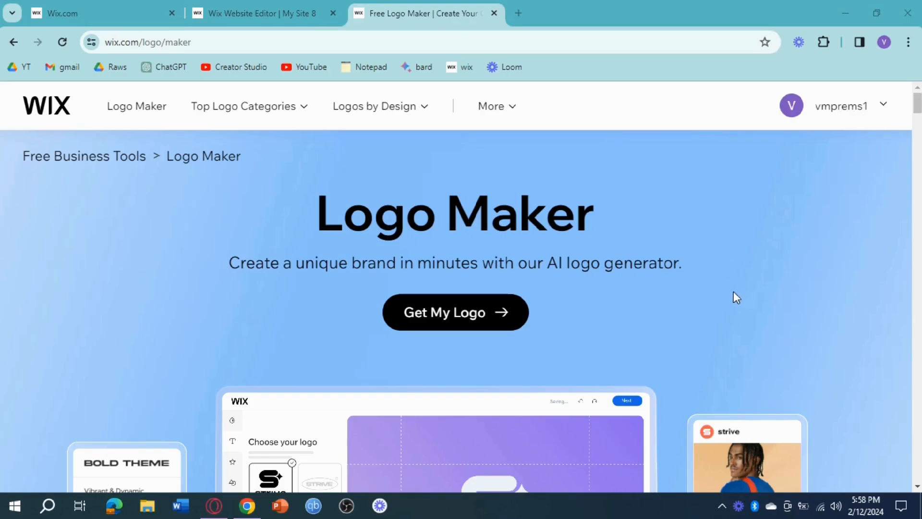
Start creating a new brand in the Logo Maker and set the business type to Travel Blog & Podcast.
{"action": "left_click", "coordinate": [468, 324]}
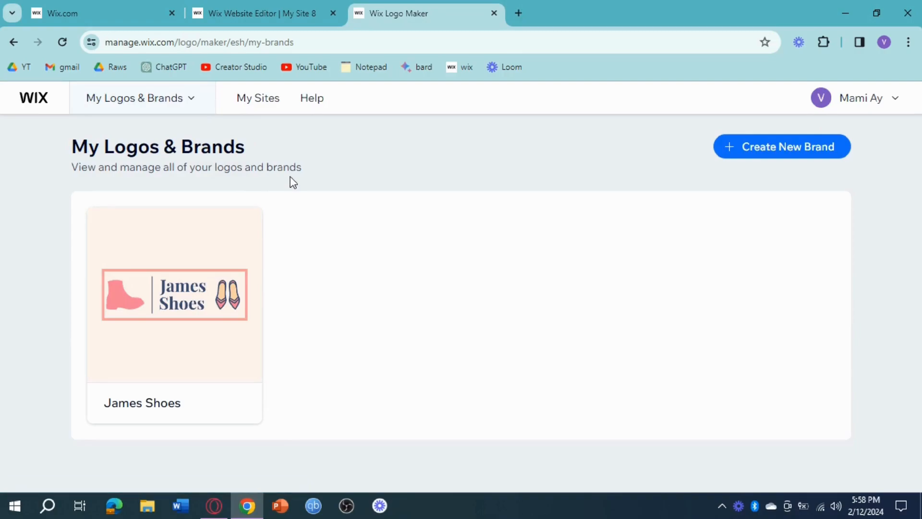
{"action": "left_click", "coordinate": [761, 159]}
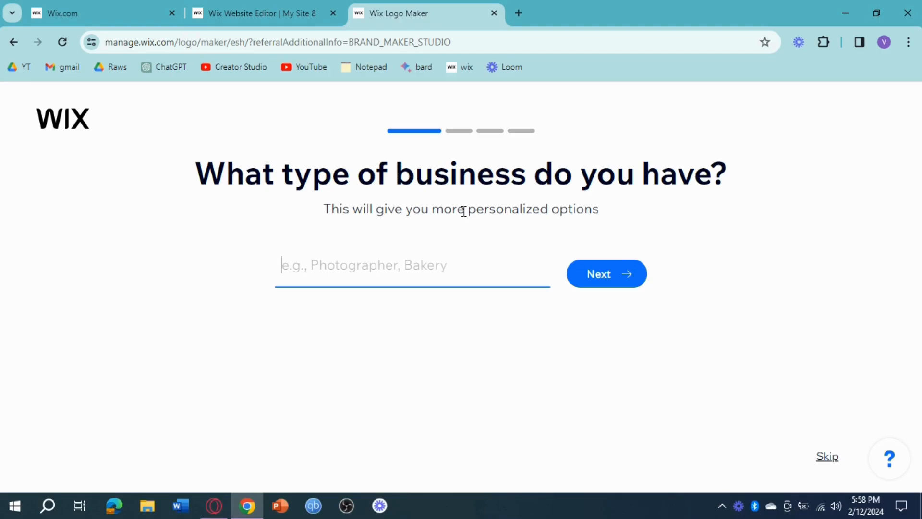
{"action": "type", "text": "Travel"}
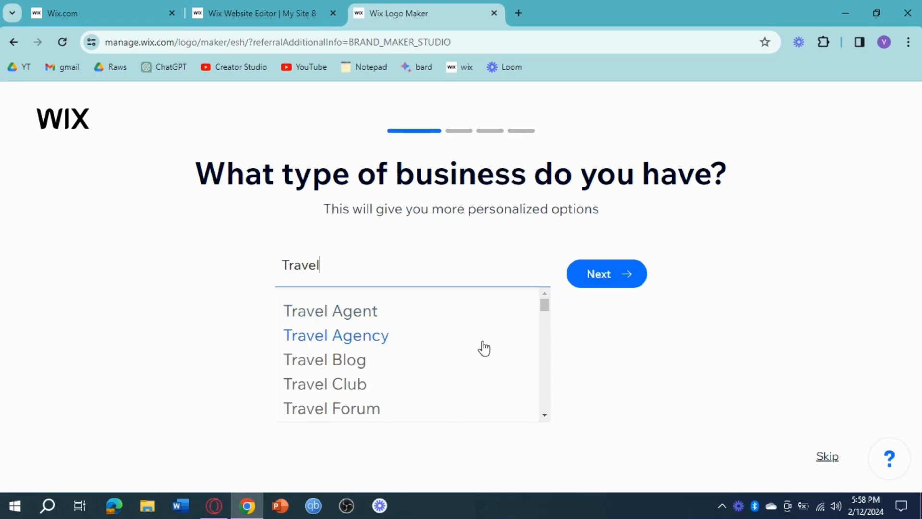
{"action": "scroll", "coordinate": [484, 348], "scroll_direction": "down", "scroll_amount": 1}
{"action": "scroll", "coordinate": [482, 347], "scroll_direction": "down", "scroll_amount": 3}
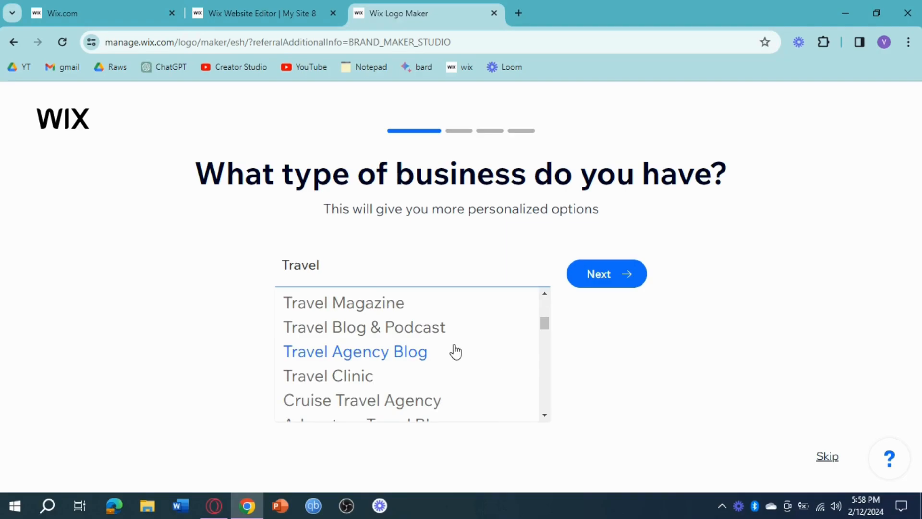
{"action": "left_click", "coordinate": [404, 334]}
{"action": "left_click", "coordinate": [627, 286]}
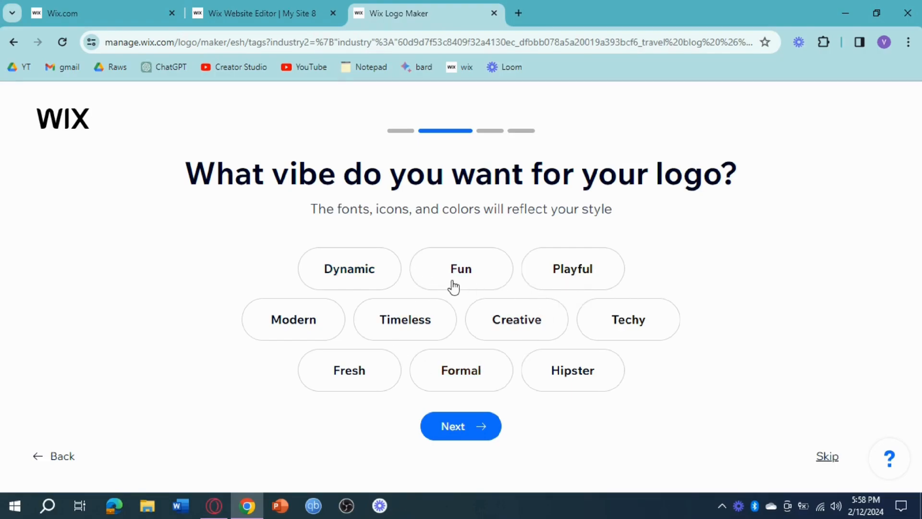
Choose the Creative vibe for the logo and enter "Tiara Travels" as its text.
{"action": "left_click", "coordinate": [523, 322]}
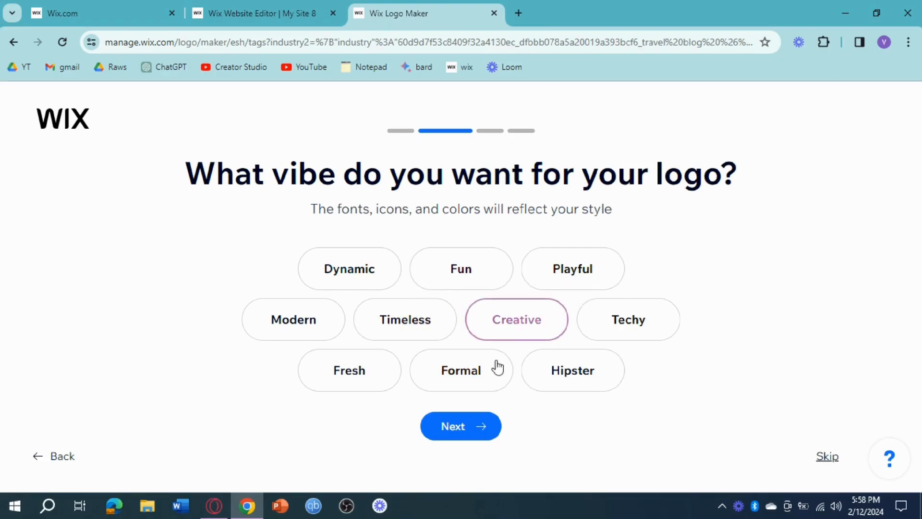
{"action": "left_click", "coordinate": [466, 434]}
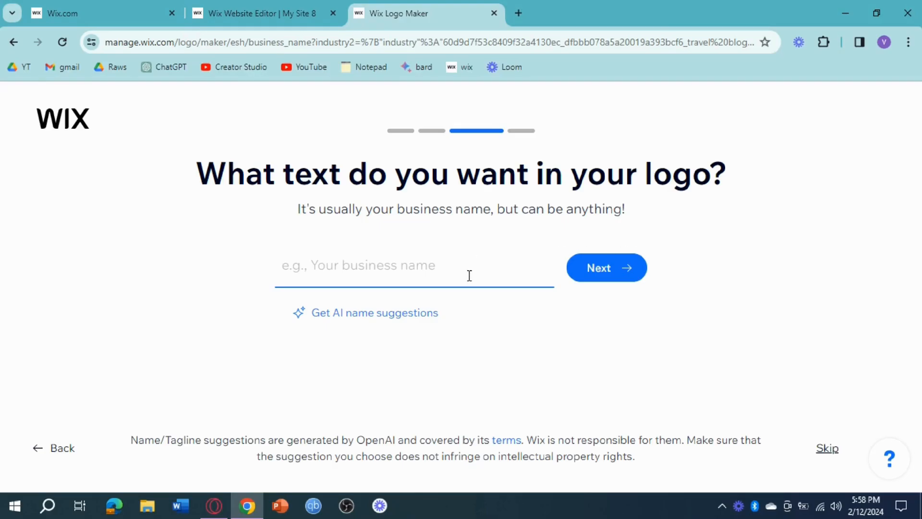
{"action": "type", "text": "Tiara Travels"}
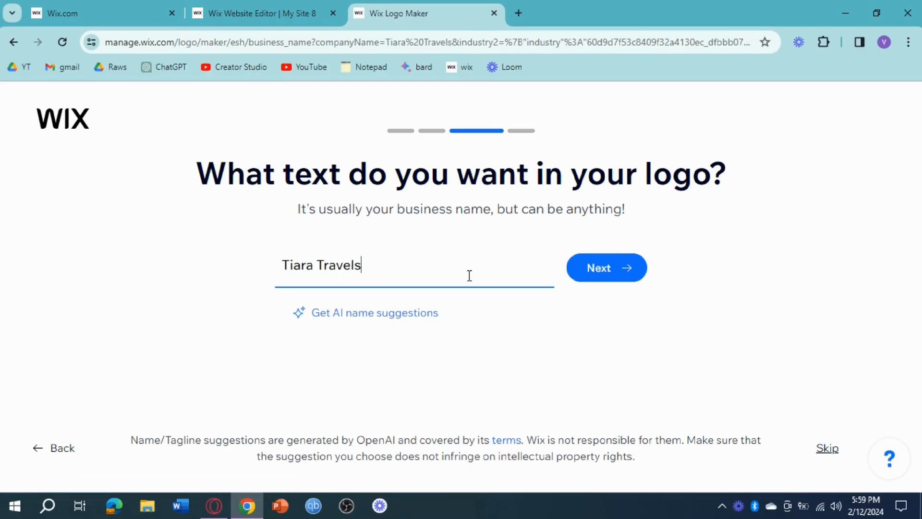
{"action": "left_click", "coordinate": [590, 266]}
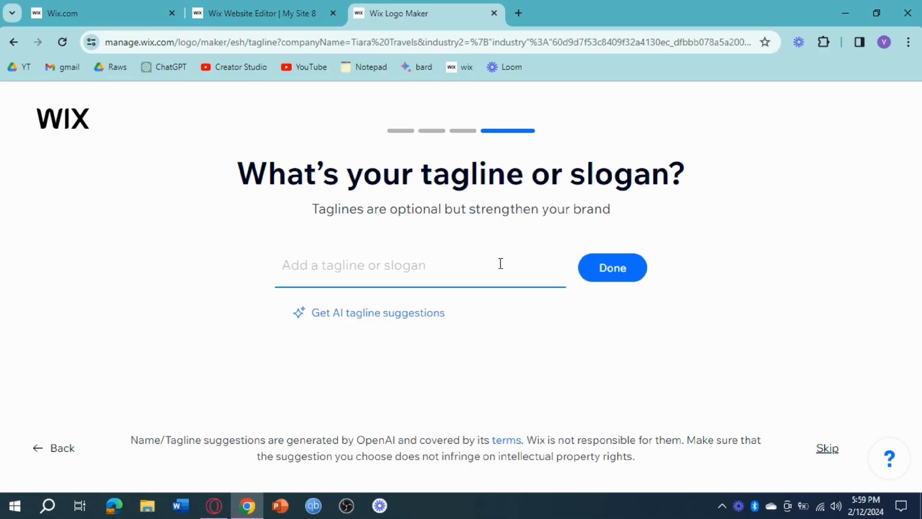
Enter the tagline "dynamic places in the world" and finish the questionnaire to generate logo options.
{"action": "type", "text": "dynamic plac"}
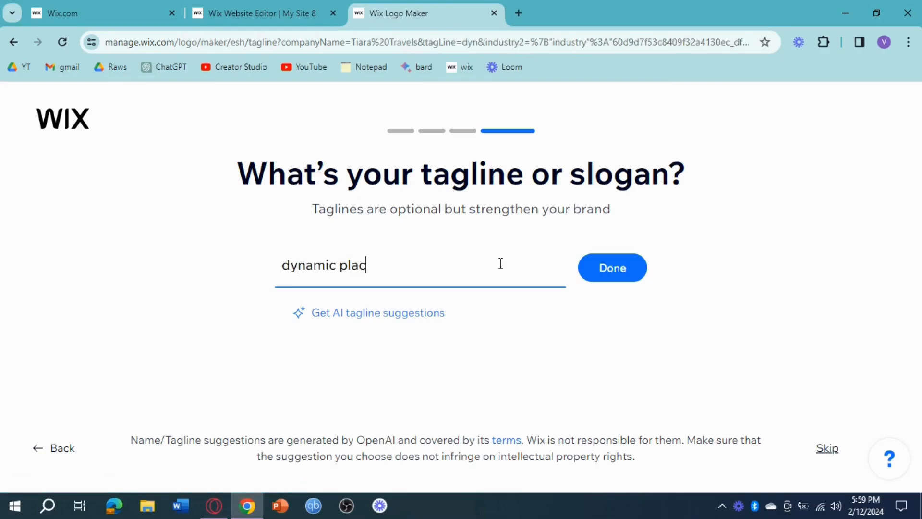
{"action": "type", "text": "es in the world"}
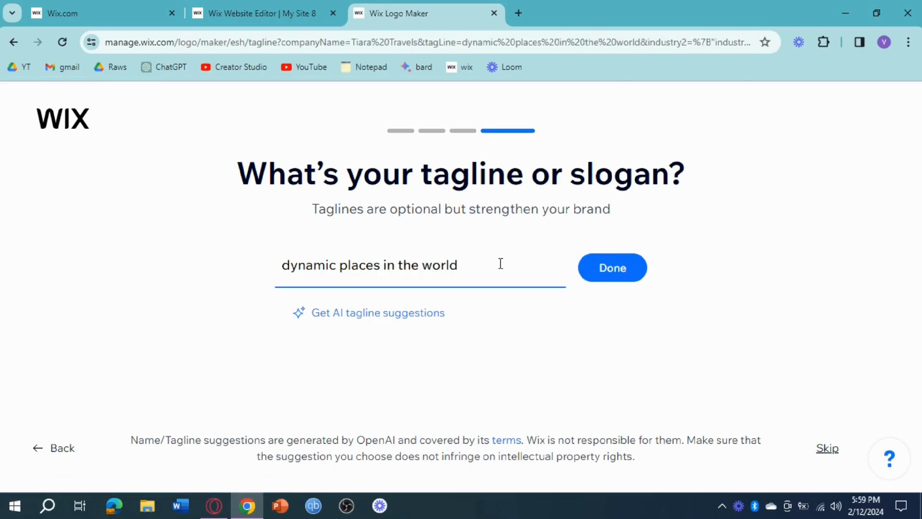
{"action": "left_click", "coordinate": [607, 274]}
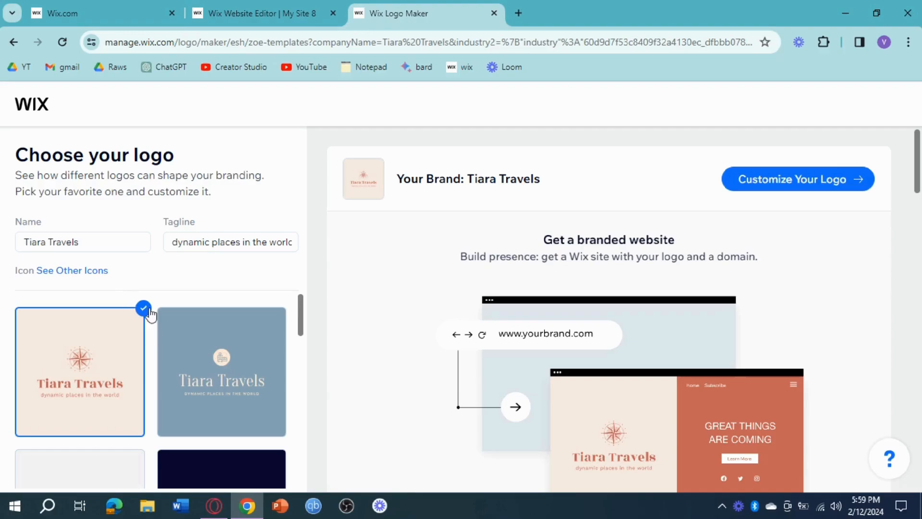
Browse the generated logos and choose the white one with the black Tiara Travels banner and red wheel icon.
{"action": "scroll", "coordinate": [103, 317], "scroll_direction": "down", "scroll_amount": 3}
{"action": "scroll", "coordinate": [97, 346], "scroll_direction": "up", "scroll_amount": 3}
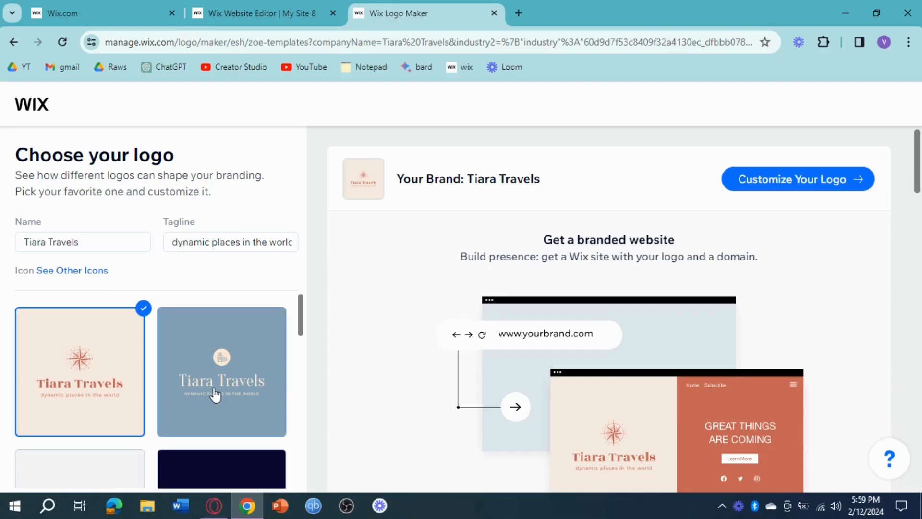
{"action": "scroll", "coordinate": [214, 394], "scroll_direction": "down", "scroll_amount": 1}
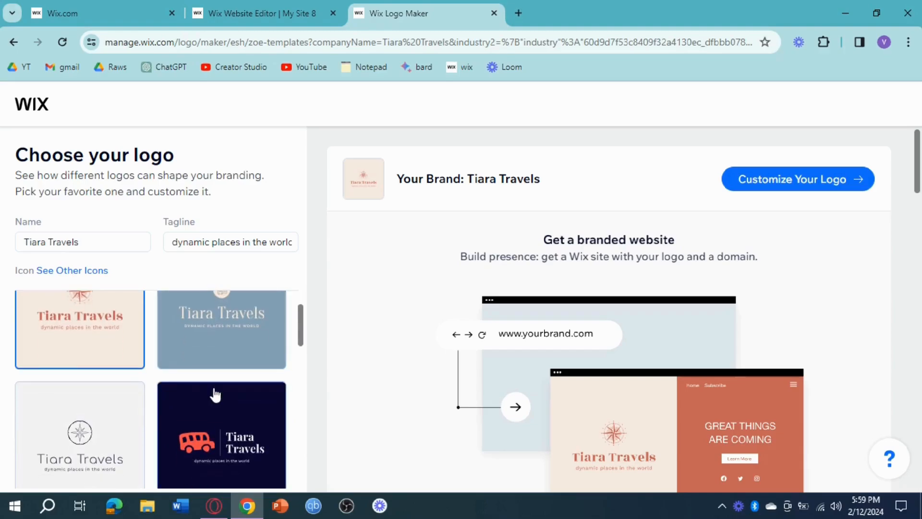
{"action": "scroll", "coordinate": [68, 412], "scroll_direction": "down", "scroll_amount": 1}
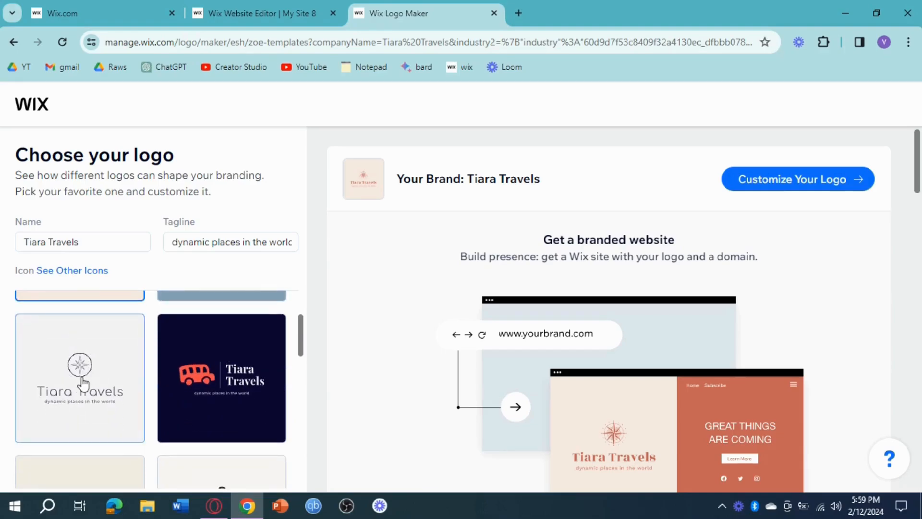
{"action": "scroll", "coordinate": [247, 388], "scroll_direction": "down", "scroll_amount": 3}
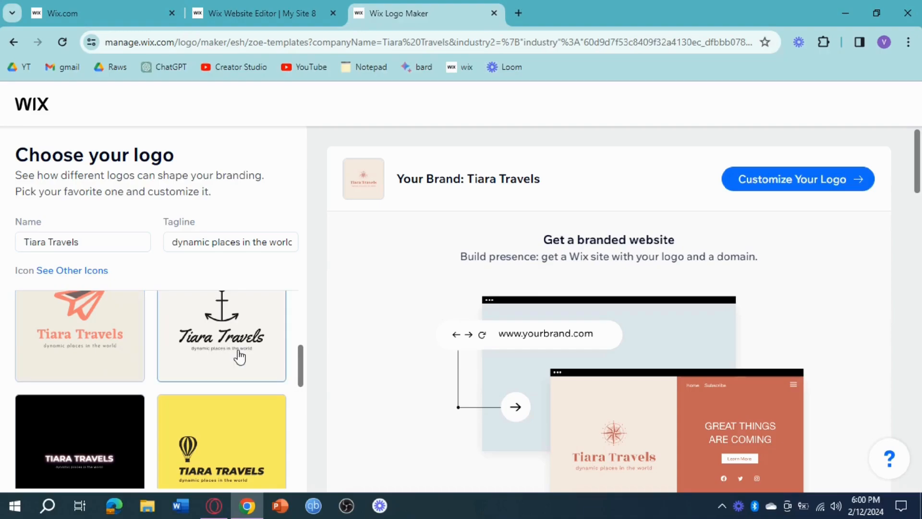
{"action": "scroll", "coordinate": [237, 358], "scroll_direction": "up", "scroll_amount": 1}
{"action": "scroll", "coordinate": [81, 384], "scroll_direction": "down", "scroll_amount": 3}
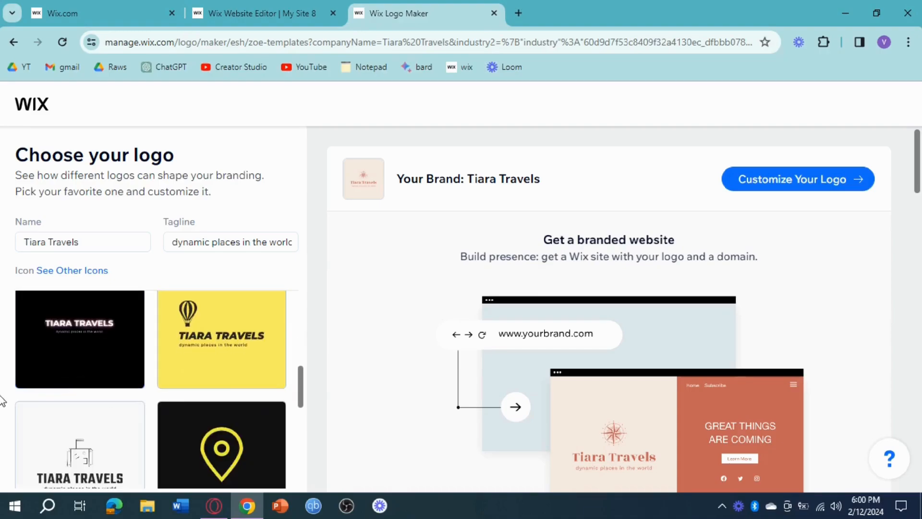
{"action": "scroll", "coordinate": [191, 437], "scroll_direction": "down", "scroll_amount": 2}
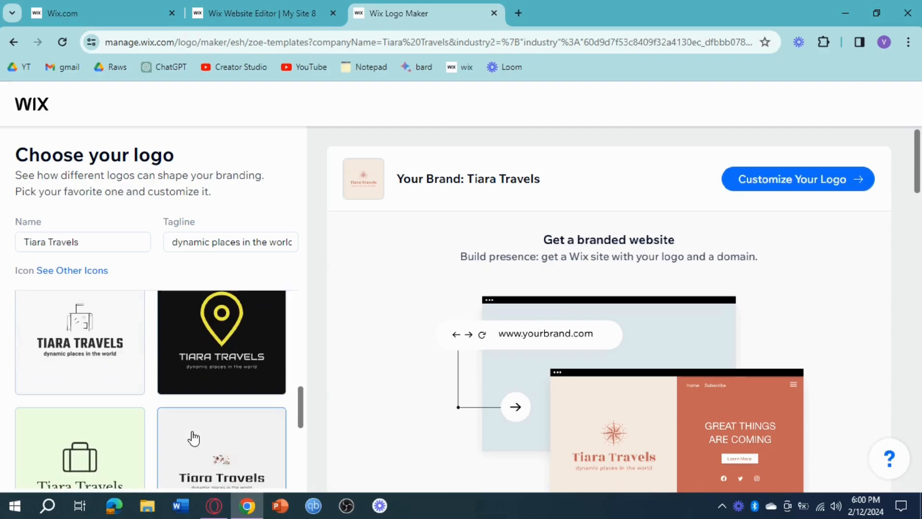
{"action": "scroll", "coordinate": [193, 438], "scroll_direction": "down", "scroll_amount": 2}
{"action": "scroll", "coordinate": [192, 438], "scroll_direction": "down", "scroll_amount": 3}
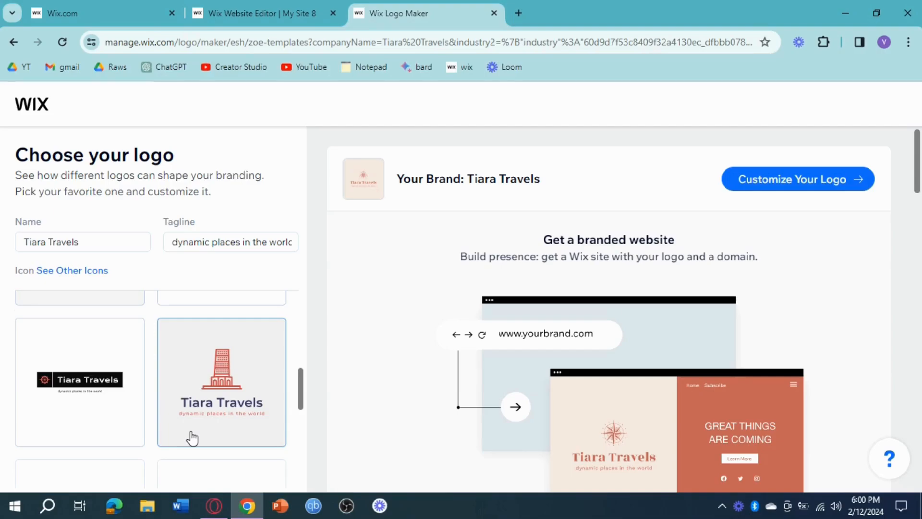
{"action": "left_click", "coordinate": [97, 392]}
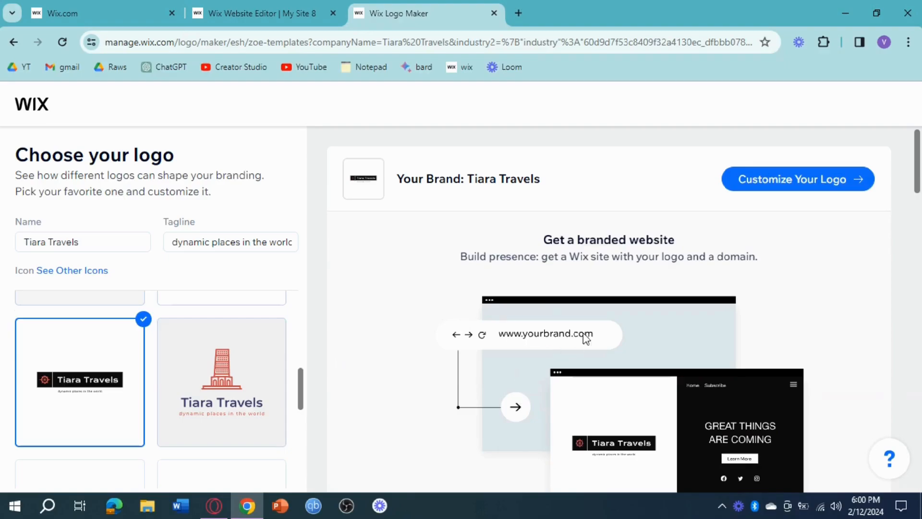
Open the chosen logo for customization and dismiss the tip about creating additional designs.
{"action": "scroll", "coordinate": [739, 372], "scroll_direction": "down", "scroll_amount": 3}
{"action": "scroll", "coordinate": [739, 372], "scroll_direction": "up", "scroll_amount": 3}
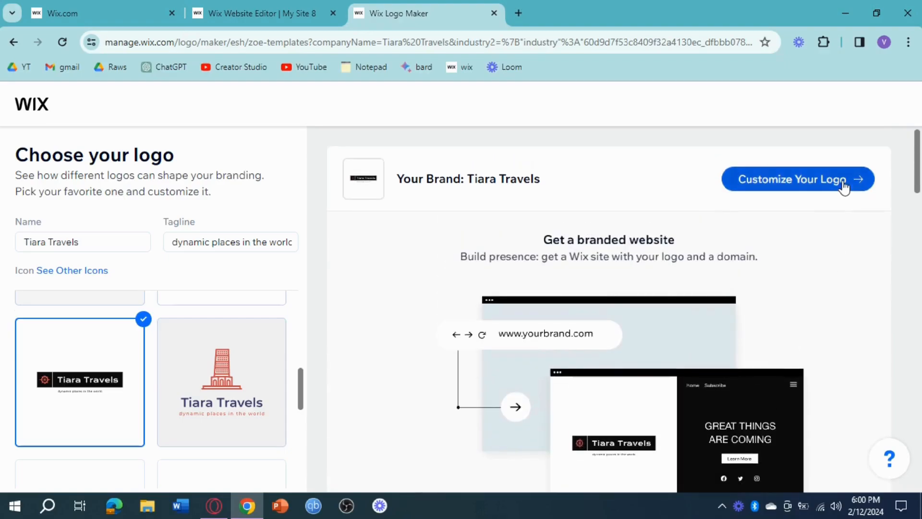
{"action": "left_click", "coordinate": [844, 185]}
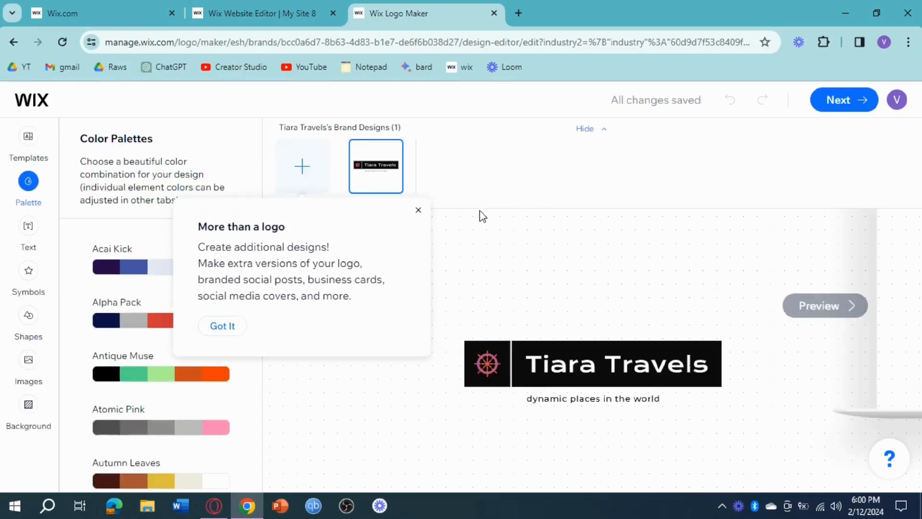
{"action": "left_click", "coordinate": [418, 210]}
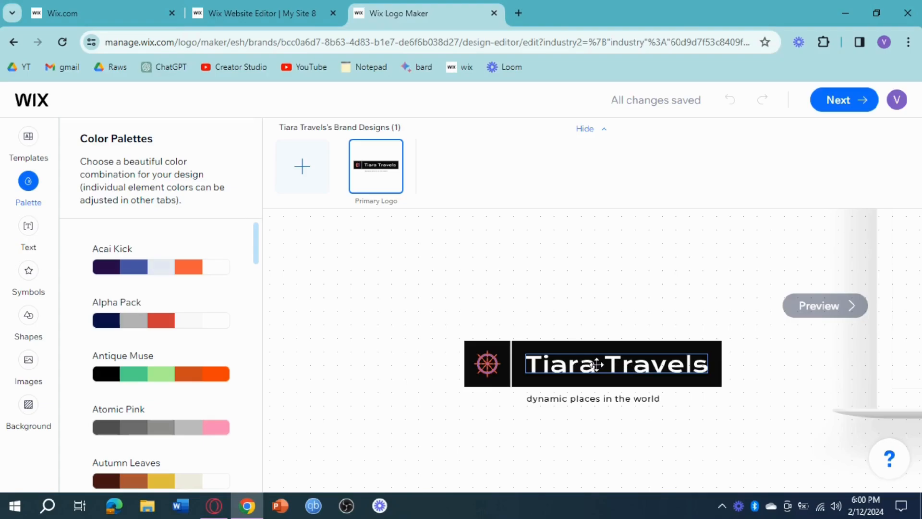
Center-align the Tiara Travels business name text and set its outline width to 43%.
{"action": "left_click", "coordinate": [627, 370]}
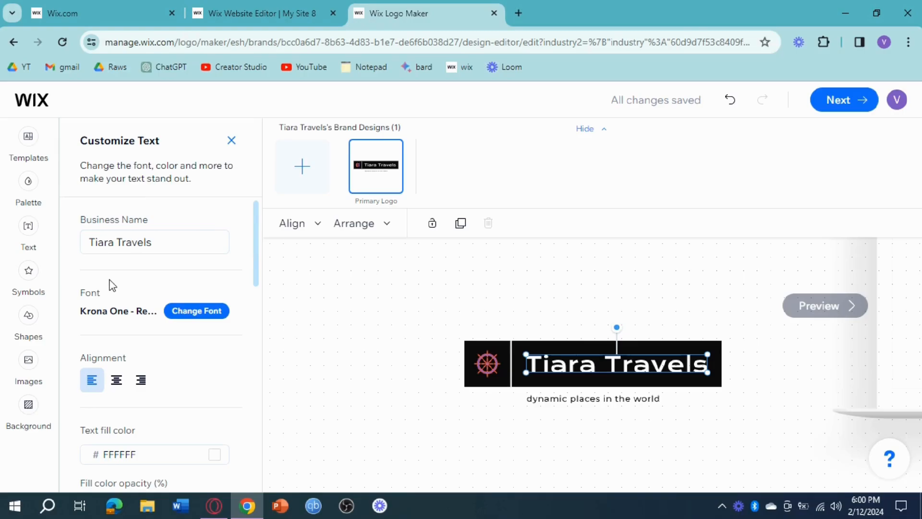
{"action": "left_click", "coordinate": [120, 381]}
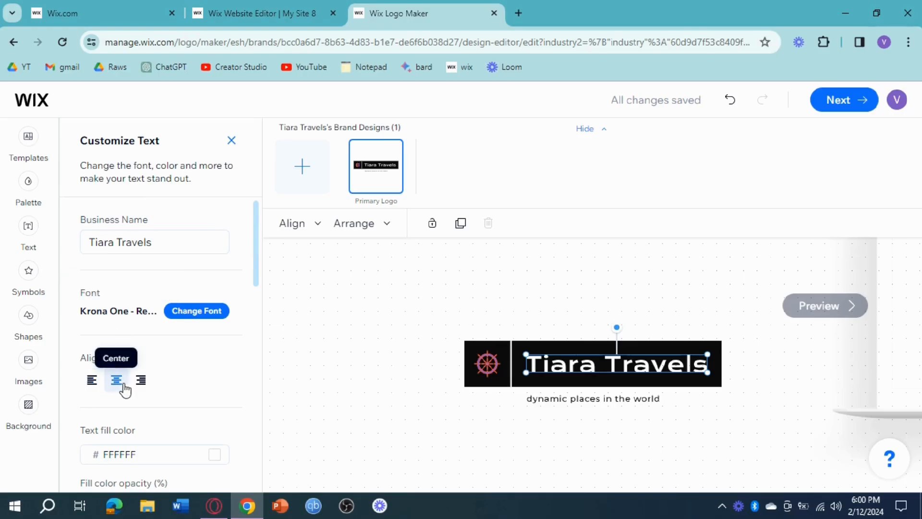
{"action": "scroll", "coordinate": [192, 388], "scroll_direction": "down", "scroll_amount": 1}
{"action": "scroll", "coordinate": [194, 389], "scroll_direction": "down", "scroll_amount": 3}
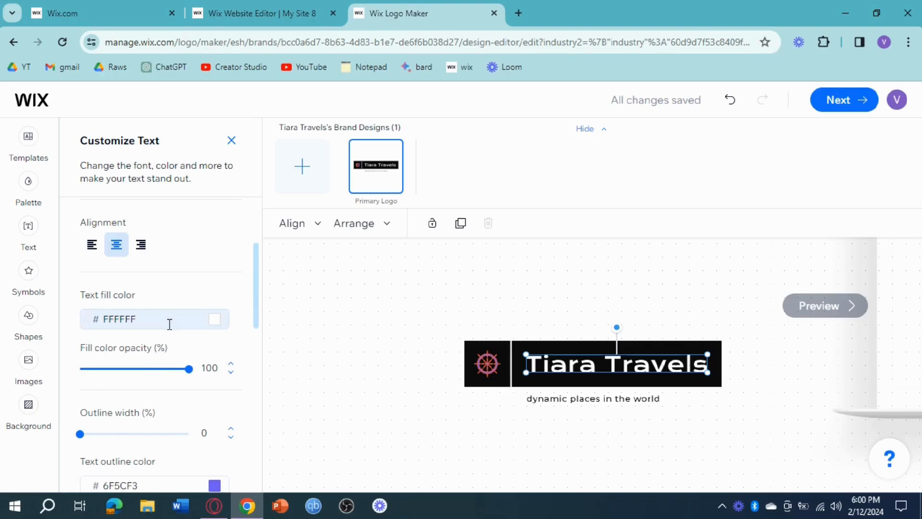
{"action": "scroll", "coordinate": [113, 342], "scroll_direction": "down", "scroll_amount": 4}
{"action": "left_click", "coordinate": [132, 300]}
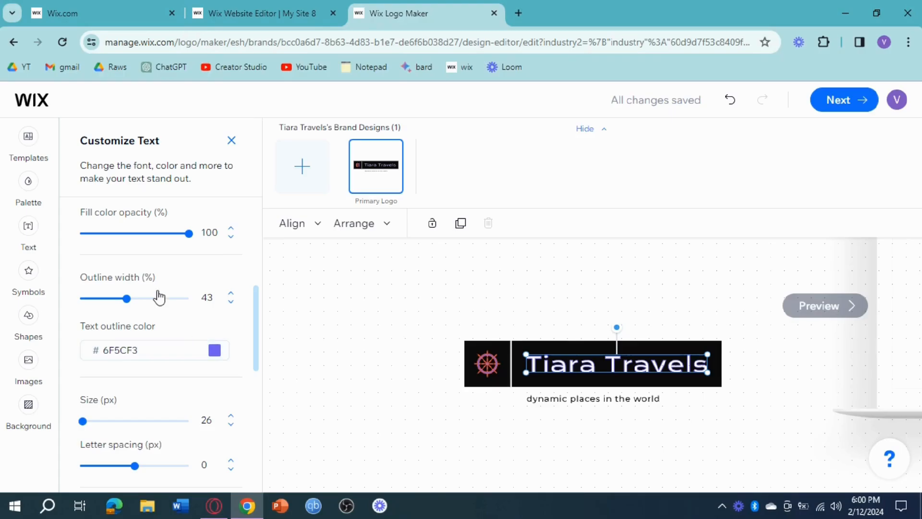
Change the business name's text outline color to pink F35CDC.
{"action": "scroll", "coordinate": [160, 297], "scroll_direction": "up", "scroll_amount": 2}
{"action": "scroll", "coordinate": [158, 296], "scroll_direction": "up", "scroll_amount": 2}
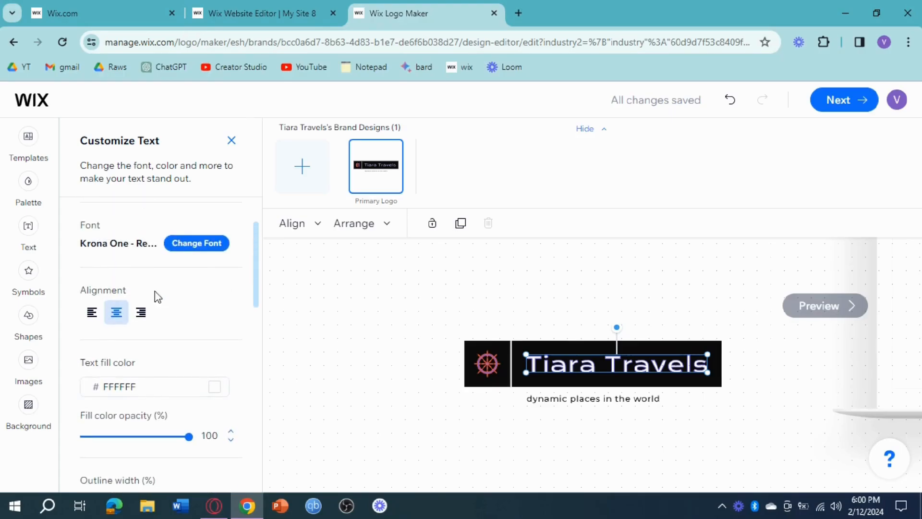
{"action": "scroll", "coordinate": [156, 296], "scroll_direction": "up", "scroll_amount": 1}
{"action": "scroll", "coordinate": [154, 295], "scroll_direction": "down", "scroll_amount": 5}
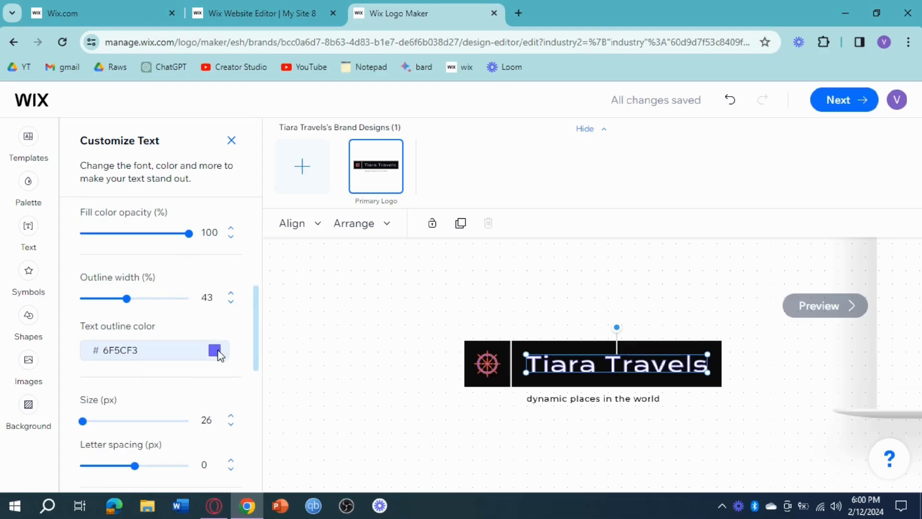
{"action": "left_click", "coordinate": [215, 351]}
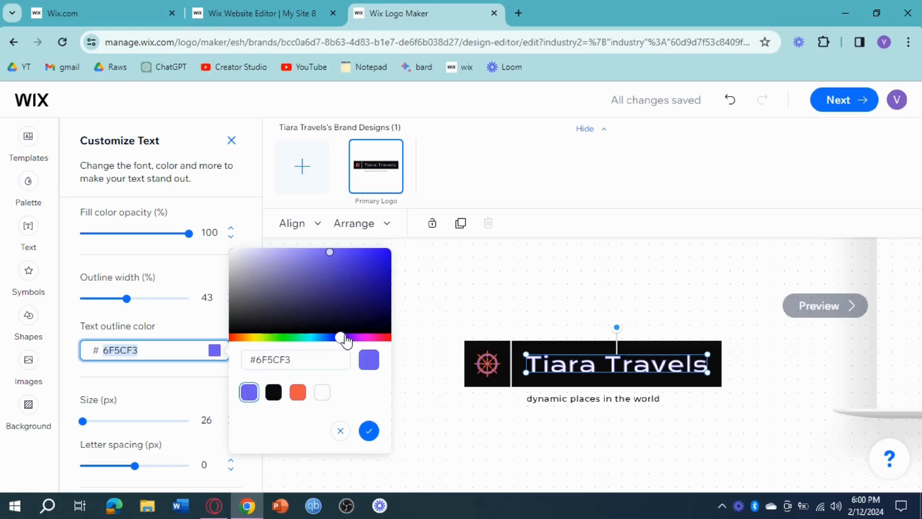
{"action": "left_click", "coordinate": [368, 338]}
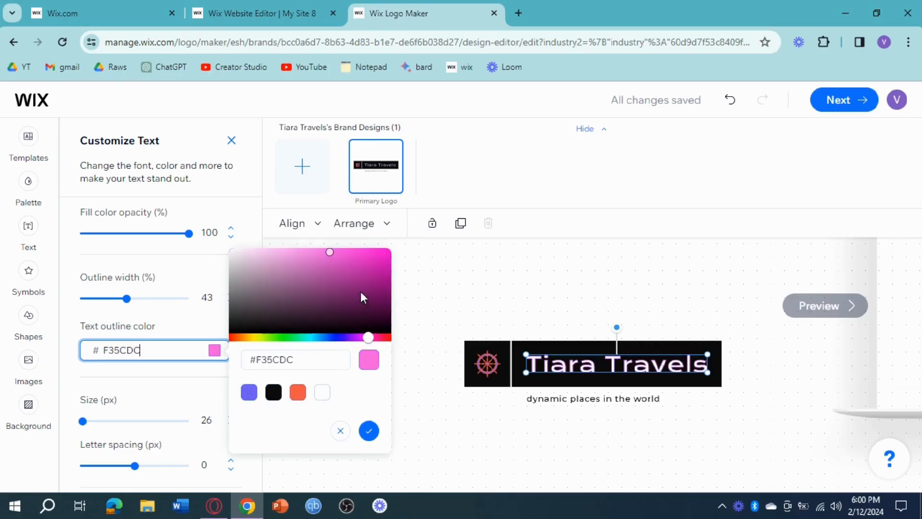
{"action": "left_click", "coordinate": [368, 432]}
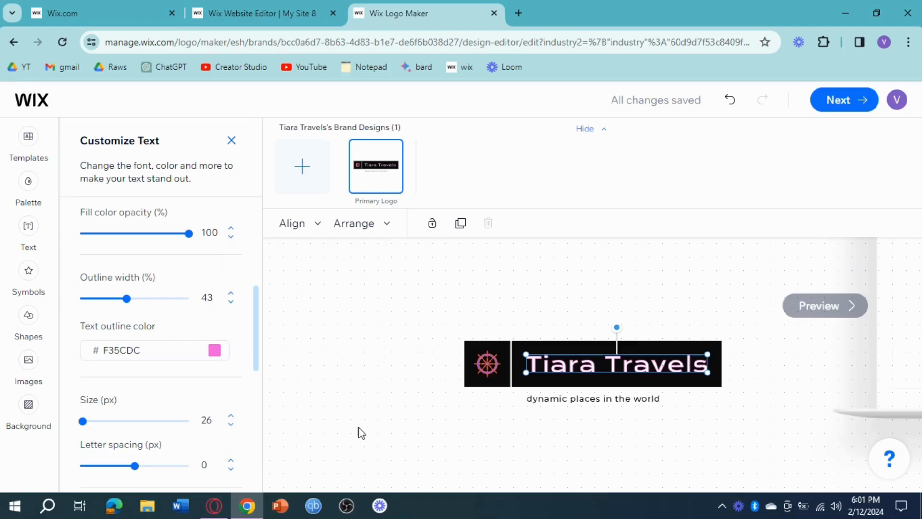
Increase the size of the Tiara Travels text to 92 px.
{"action": "scroll", "coordinate": [159, 389], "scroll_direction": "up", "scroll_amount": 3}
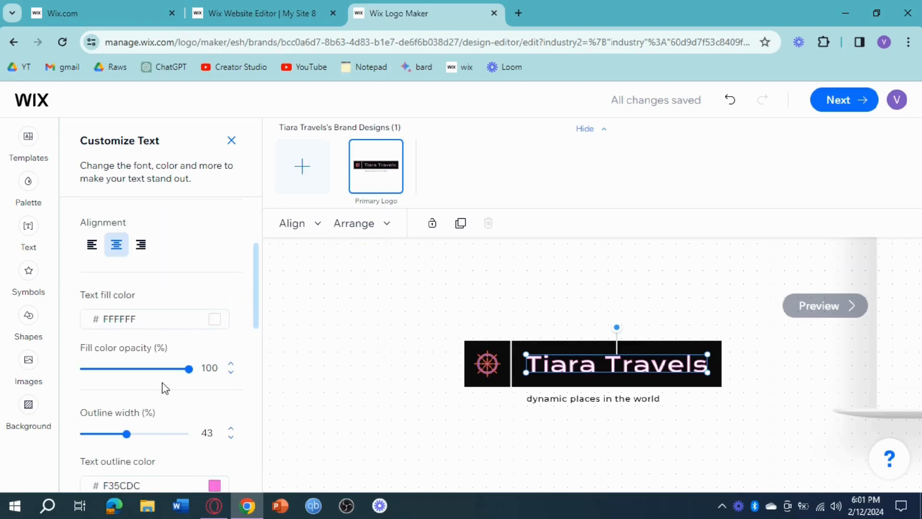
{"action": "scroll", "coordinate": [163, 386], "scroll_direction": "down", "scroll_amount": 8}
{"action": "scroll", "coordinate": [161, 387], "scroll_direction": "up", "scroll_amount": 2}
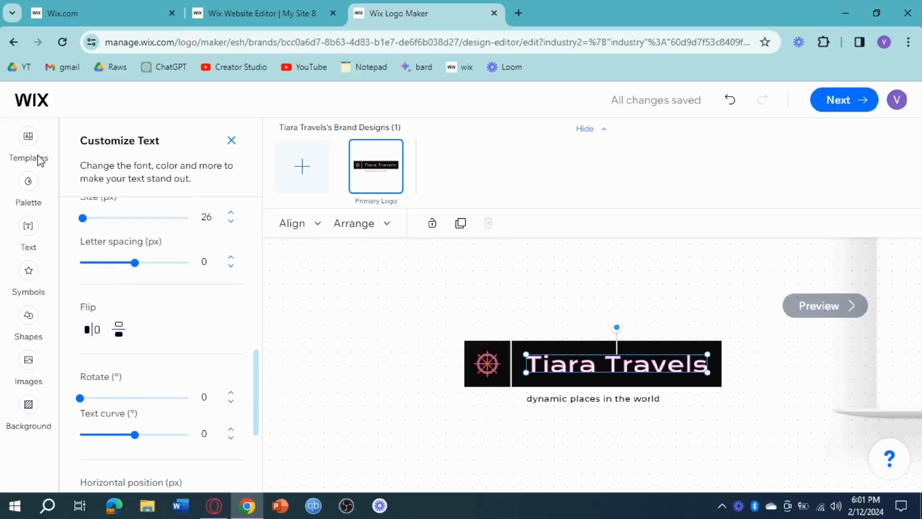
{"action": "left_click", "coordinate": [90, 224]}
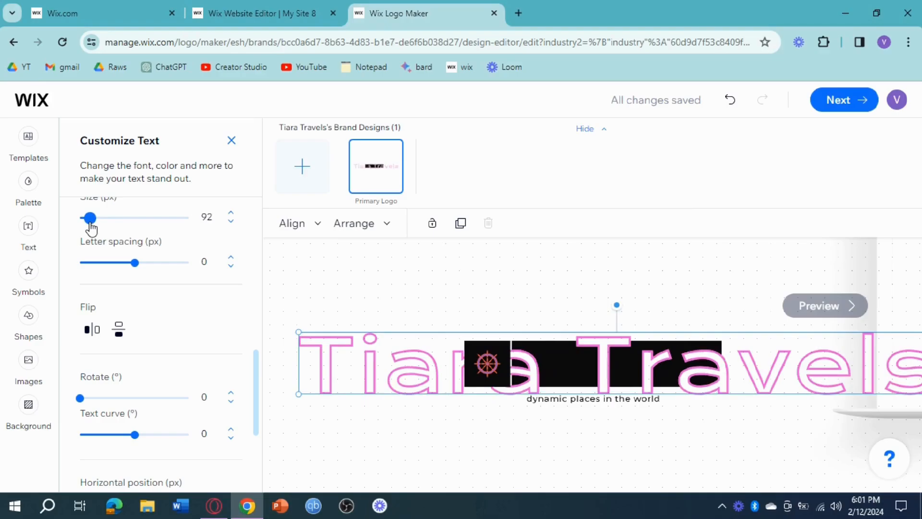
Reduce the Tiara Travels business name text to a size of 30 px.
{"action": "left_click_drag", "start_coordinate": [91, 228], "coordinate": [90, 229]}
{"action": "left_click_drag", "start_coordinate": [89, 229], "coordinate": [85, 230]}
{"action": "left_click", "coordinate": [204, 213]}
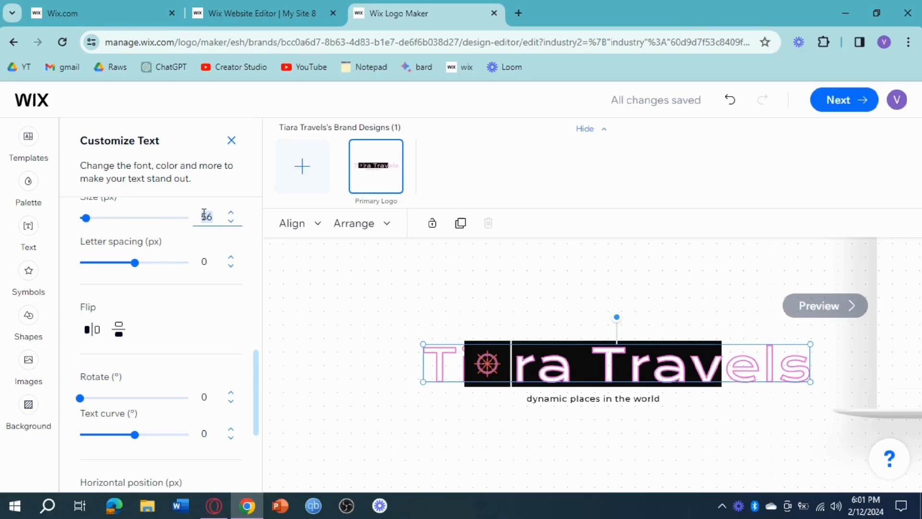
{"action": "type", "text": "30"}
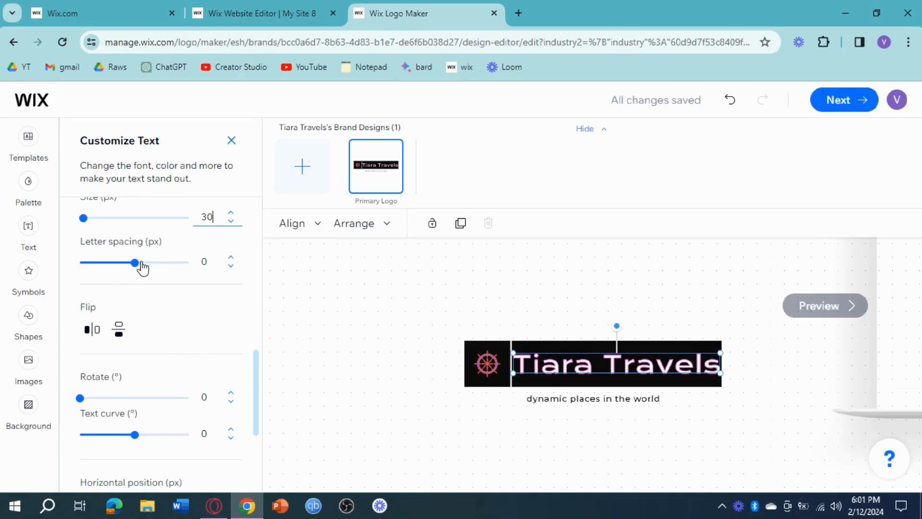
Try flipping the business name text horizontally and vertically, reverting each flip.
{"action": "left_click", "coordinate": [97, 330]}
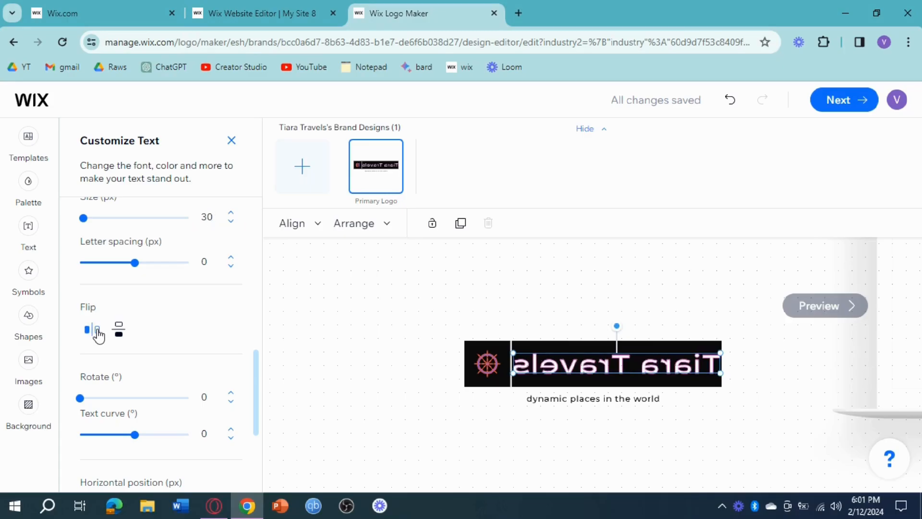
{"action": "left_click", "coordinate": [97, 330]}
{"action": "left_click", "coordinate": [120, 330]}
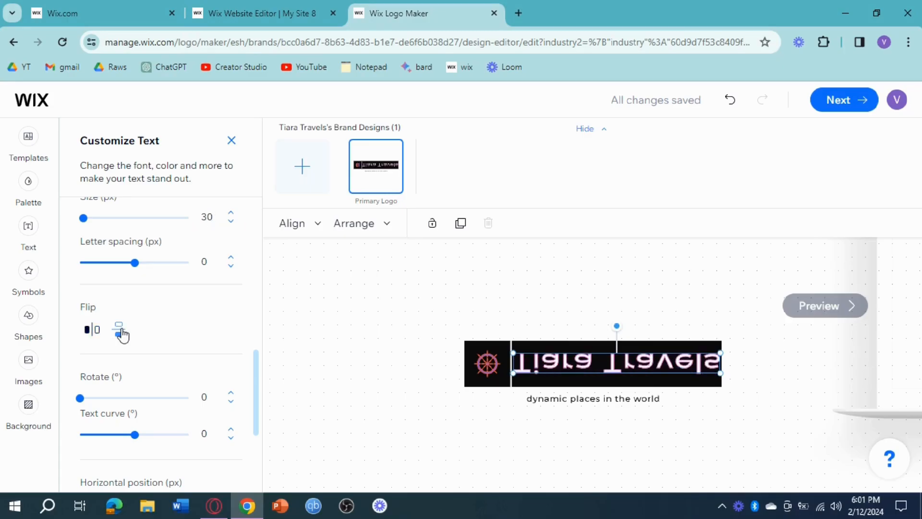
{"action": "left_click", "coordinate": [120, 332]}
Try a text curve of -92° on the business name and reset the curve to 0.
{"action": "scroll", "coordinate": [123, 333], "scroll_direction": "down", "scroll_amount": 2}
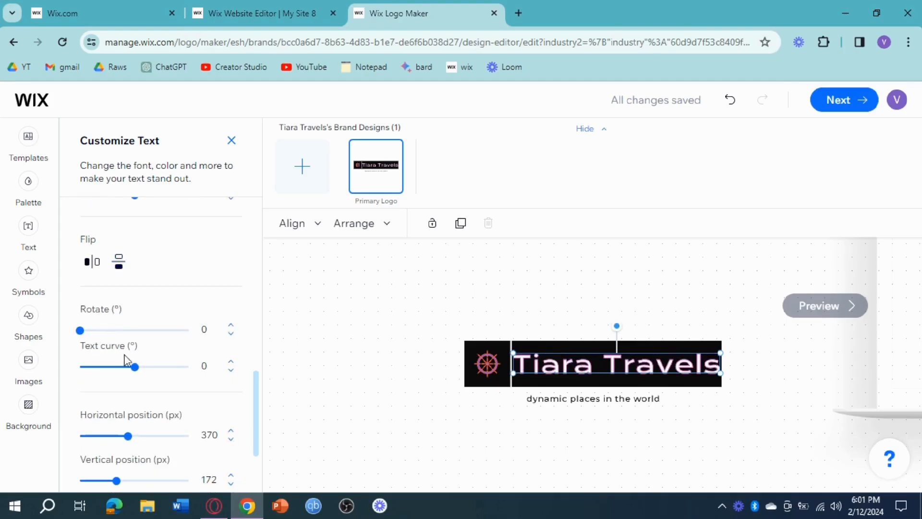
{"action": "mouse_move", "coordinate": [134, 368]}
{"action": "left_mouse_down"}
{"action": "mouse_move", "coordinate": [114, 371]}
{"action": "mouse_move", "coordinate": [124, 370]}
{"action": "left_mouse_up"}
{"action": "left_click", "coordinate": [206, 364]}
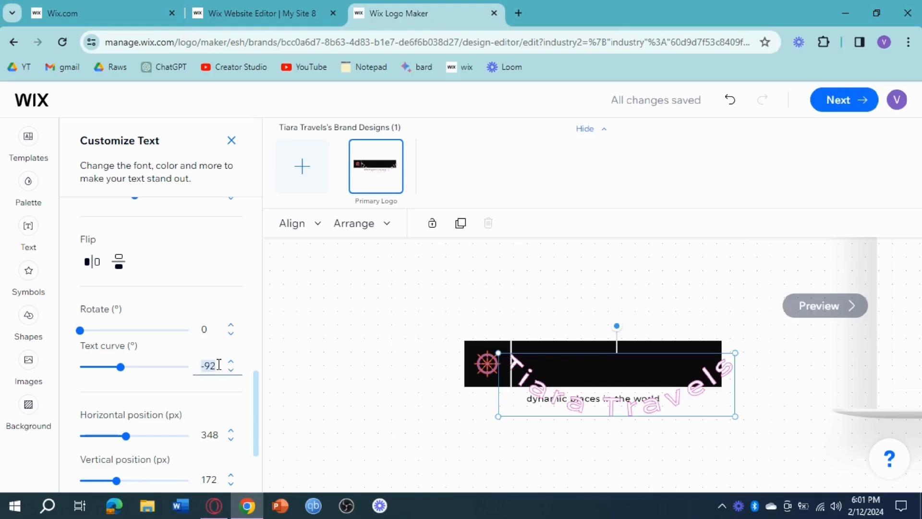
{"action": "type", "text": "0"}
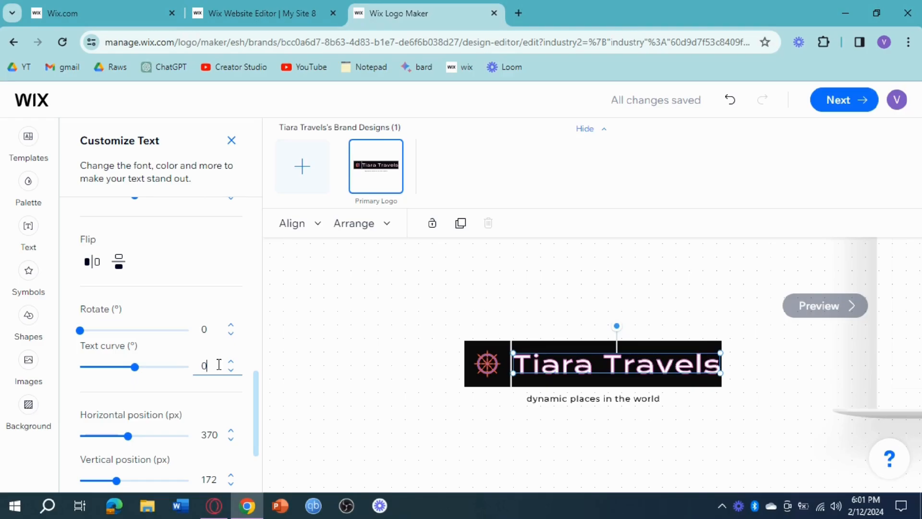
Try the shadow and blur effects on the business name text, switching each one off again.
{"action": "scroll", "coordinate": [142, 415], "scroll_direction": "down", "scroll_amount": 2}
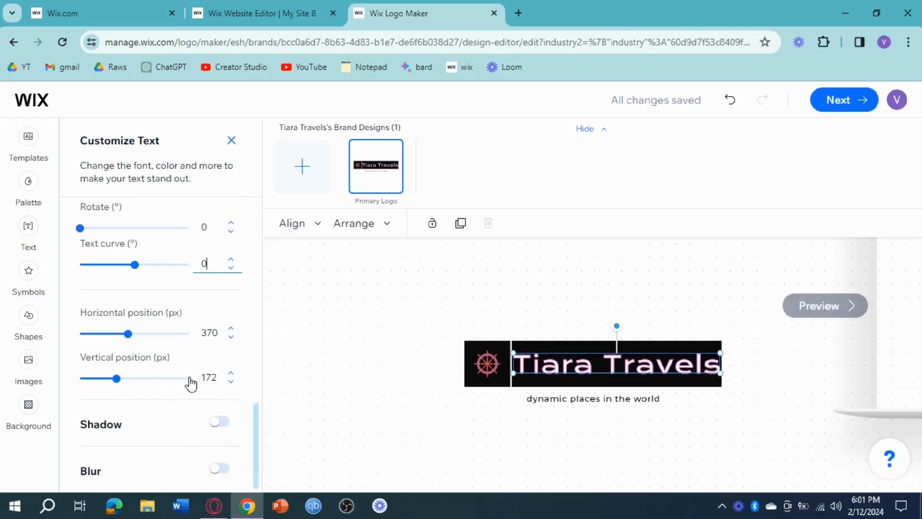
{"action": "left_click", "coordinate": [220, 423]}
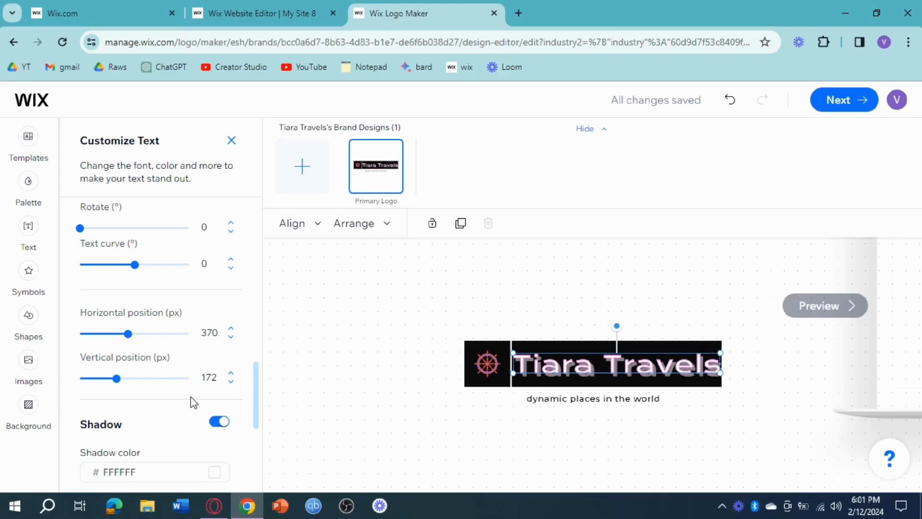
{"action": "scroll", "coordinate": [192, 401], "scroll_direction": "down", "scroll_amount": 3}
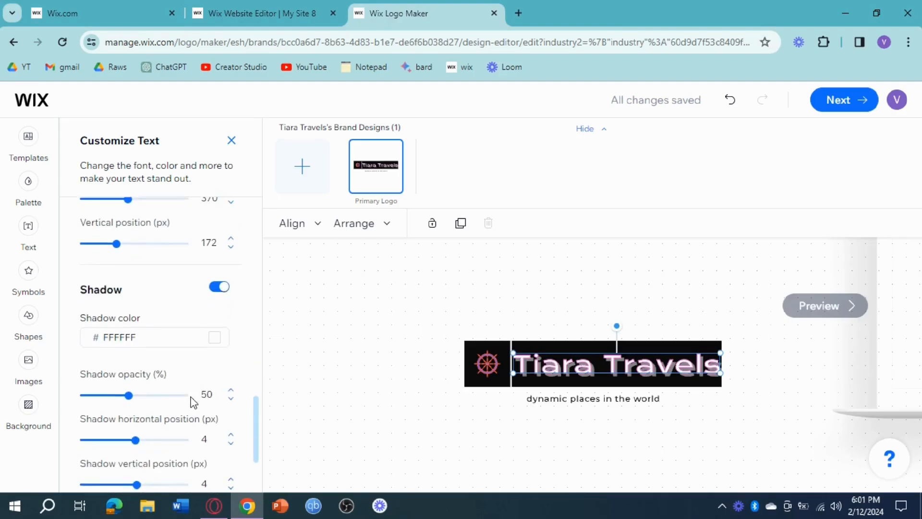
{"action": "left_click", "coordinate": [217, 291]}
{"action": "left_click", "coordinate": [221, 468]}
{"action": "left_click", "coordinate": [221, 469]}
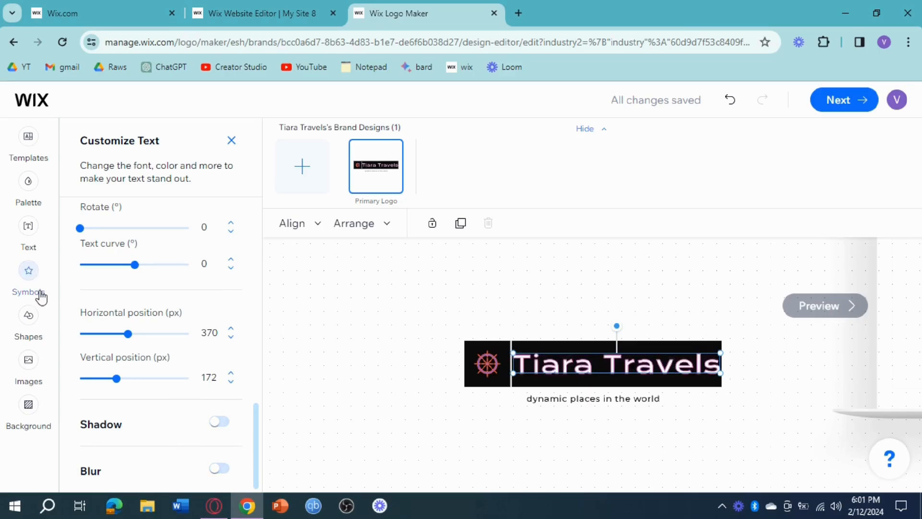
Look through the customization options of the tagline and the ship's wheel icon, and the available logo templates.
{"action": "left_click", "coordinate": [560, 398]}
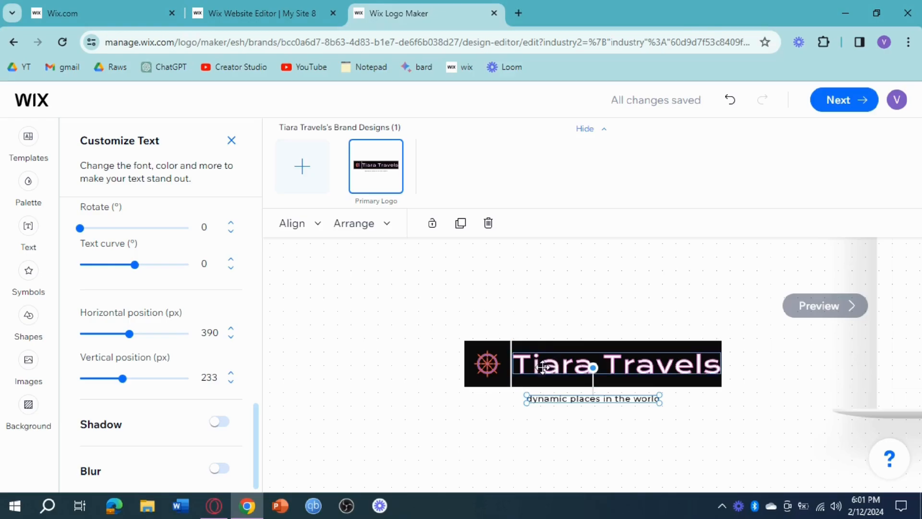
{"action": "left_click", "coordinate": [488, 364]}
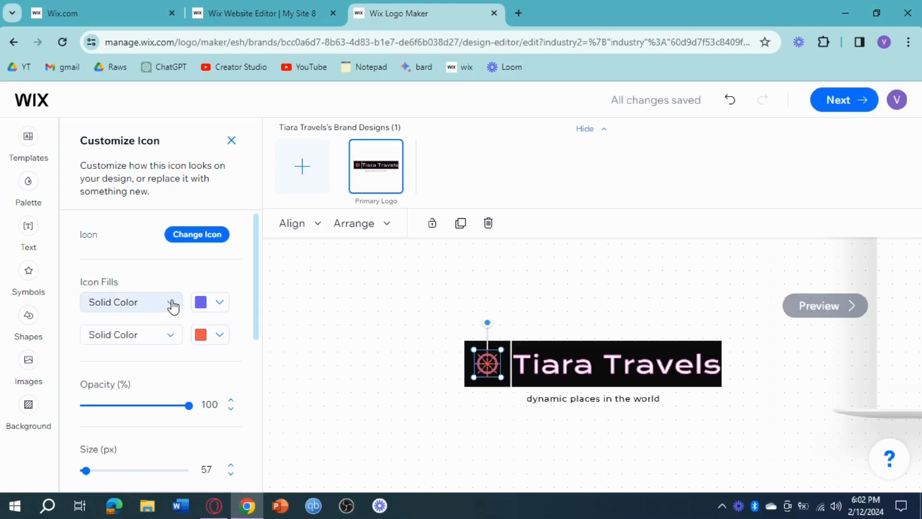
{"action": "scroll", "coordinate": [164, 336], "scroll_direction": "down", "scroll_amount": 4}
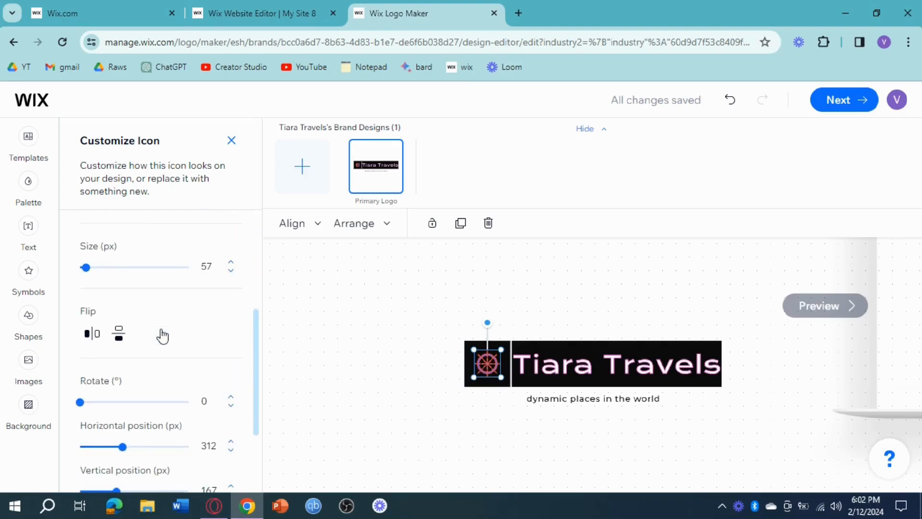
{"action": "scroll", "coordinate": [166, 332], "scroll_direction": "up", "scroll_amount": 4}
{"action": "scroll", "coordinate": [165, 328], "scroll_direction": "down", "scroll_amount": 5}
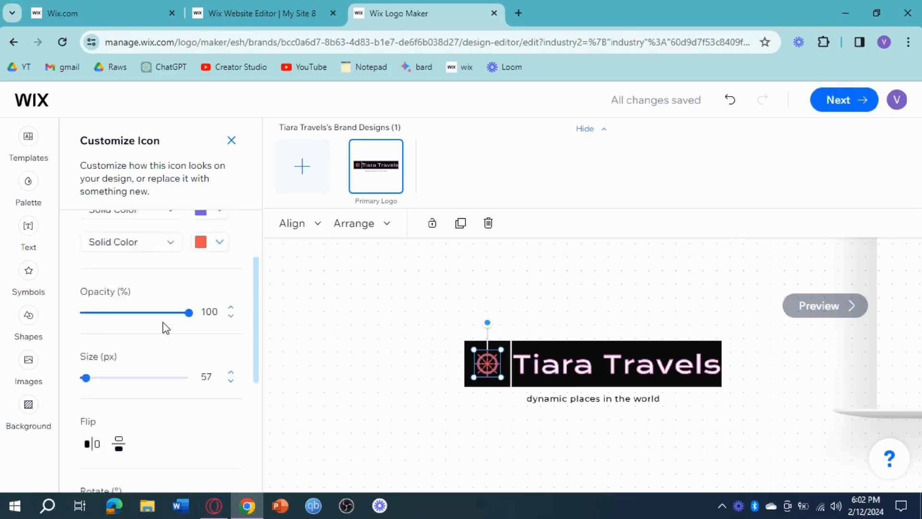
{"action": "scroll", "coordinate": [169, 332], "scroll_direction": "up", "scroll_amount": 5}
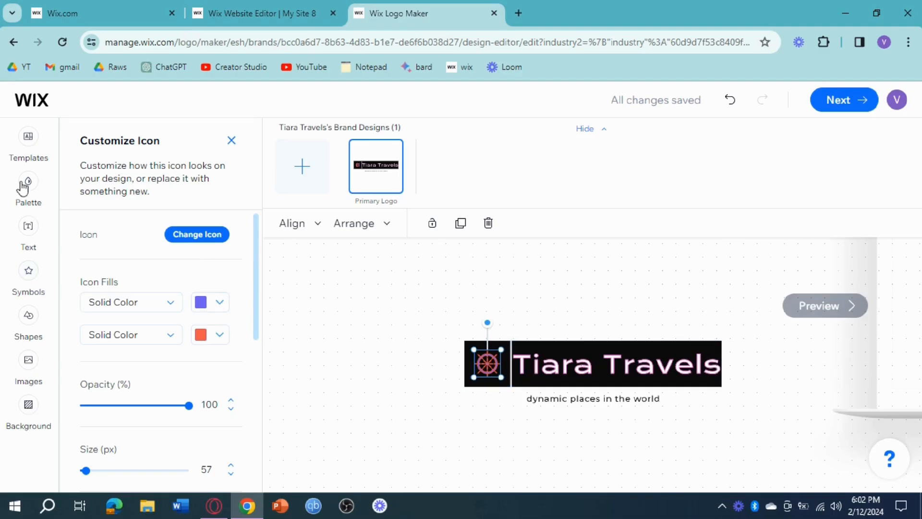
{"action": "left_click", "coordinate": [30, 144]}
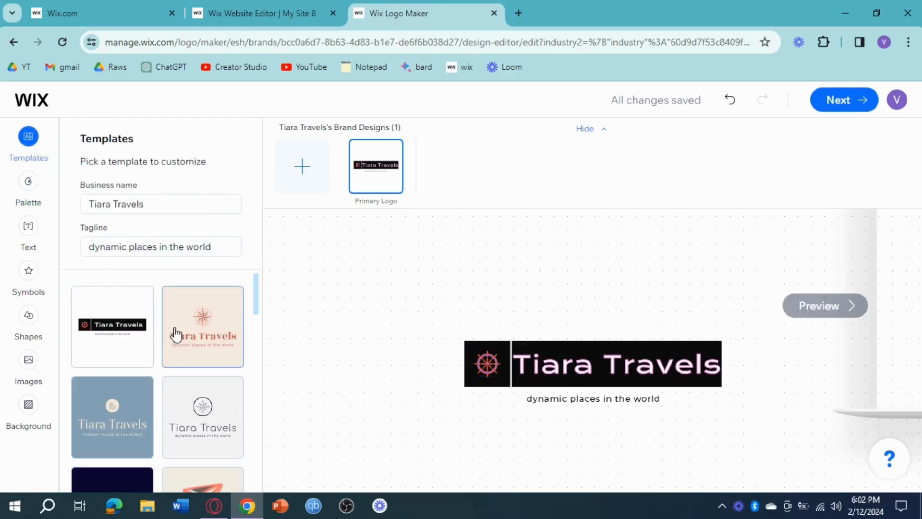
Try the Atomic Pink and Acai Kick color palettes on the logo and undo the palette change.
{"action": "left_click", "coordinate": [29, 189]}
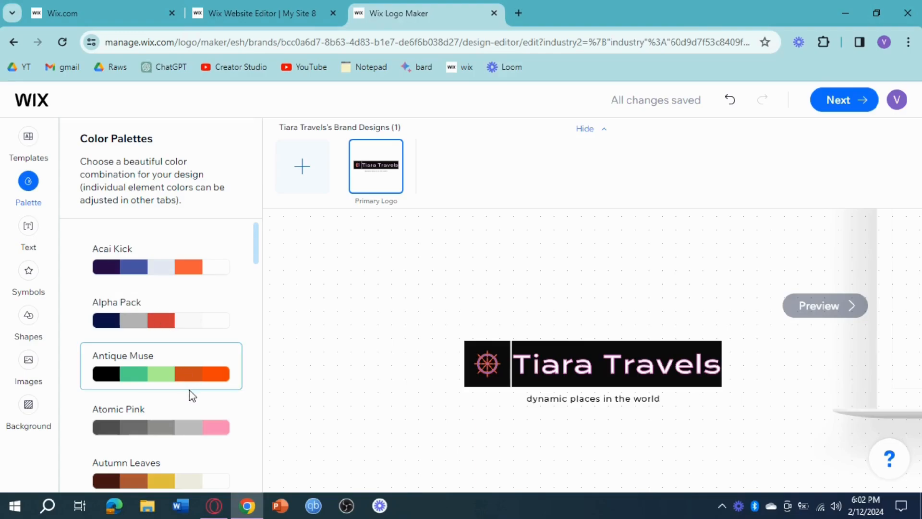
{"action": "left_click", "coordinate": [194, 427]}
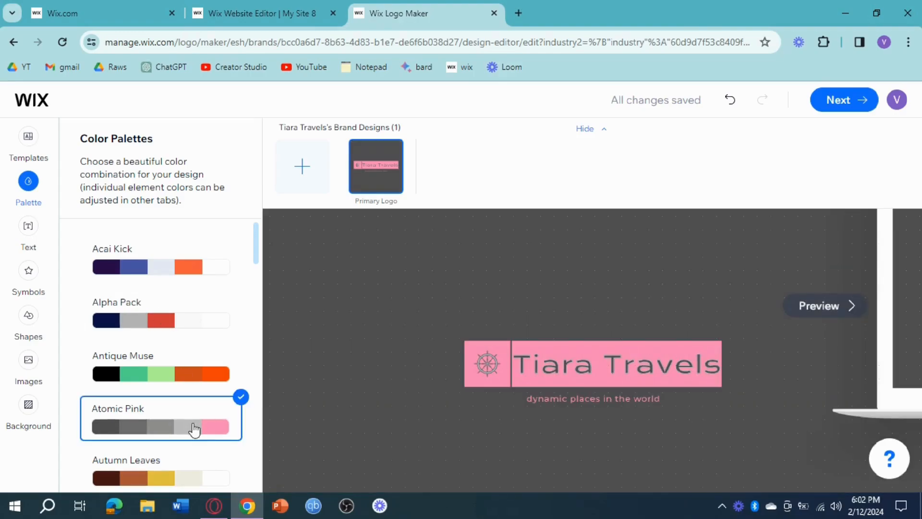
{"action": "left_click", "coordinate": [190, 261]}
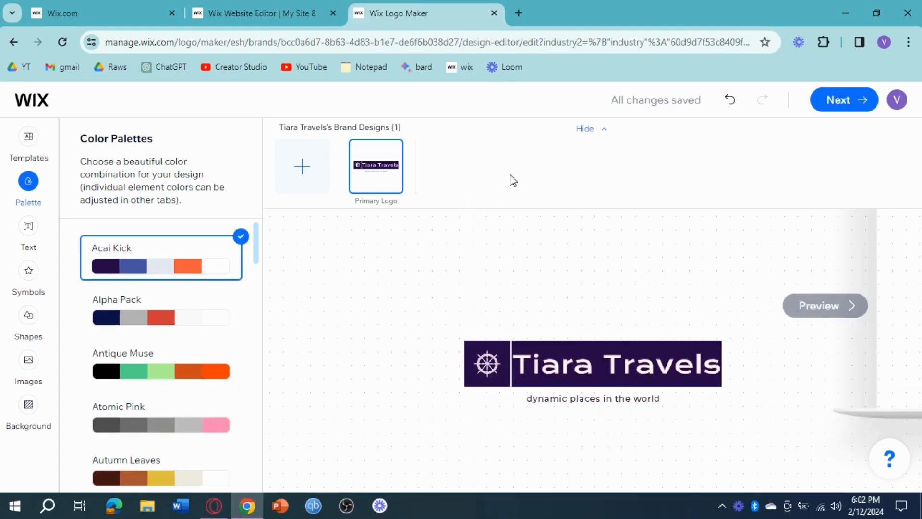
{"action": "left_click", "coordinate": [728, 101]}
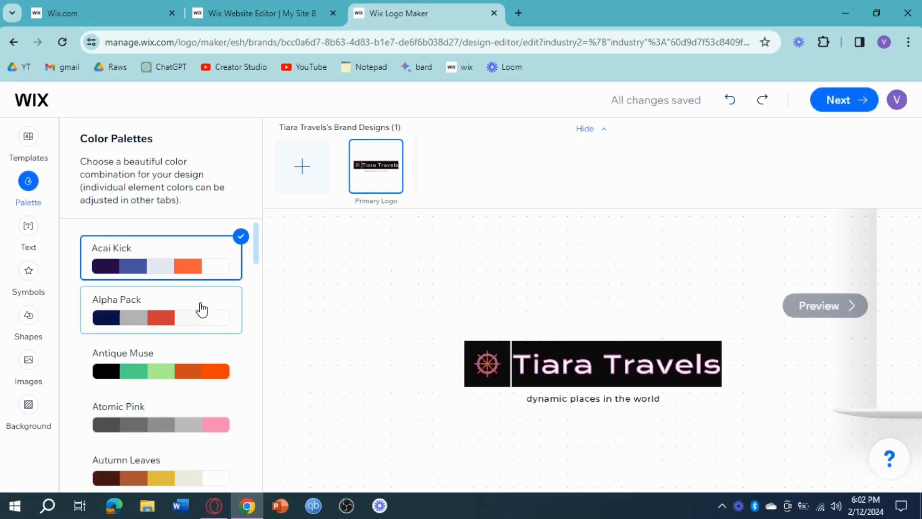
Examine the options for adding text, suggested travel symbols, shapes and uploaded images to the logo.
{"action": "left_click", "coordinate": [27, 236]}
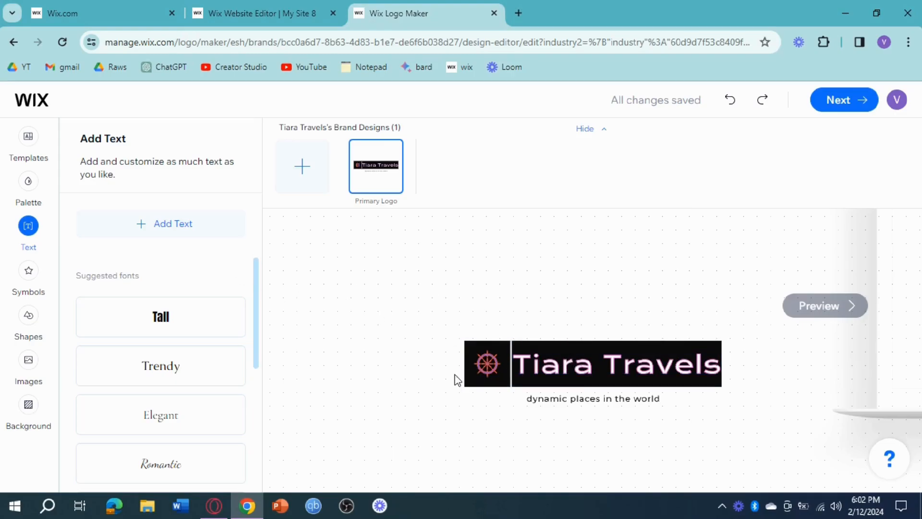
{"action": "left_click", "coordinate": [29, 272]}
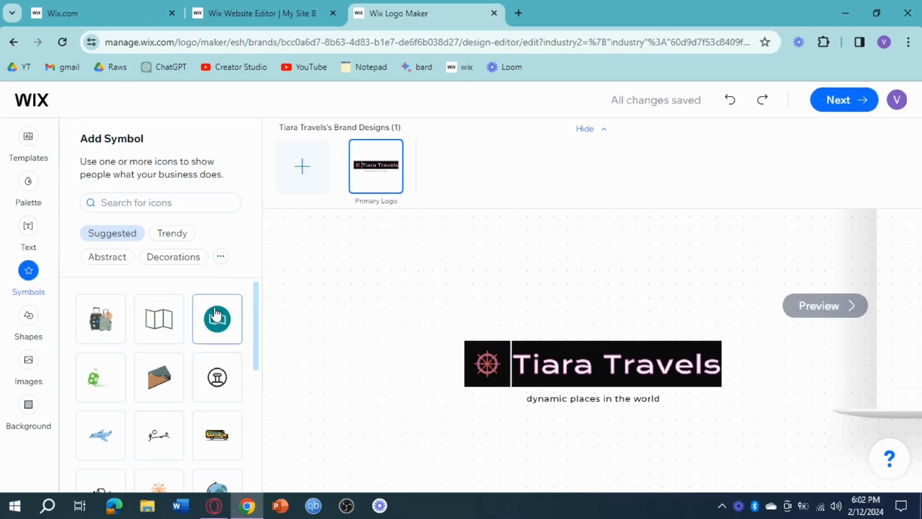
{"action": "scroll", "coordinate": [195, 326], "scroll_direction": "down", "scroll_amount": 3}
{"action": "scroll", "coordinate": [195, 327], "scroll_direction": "down", "scroll_amount": 1}
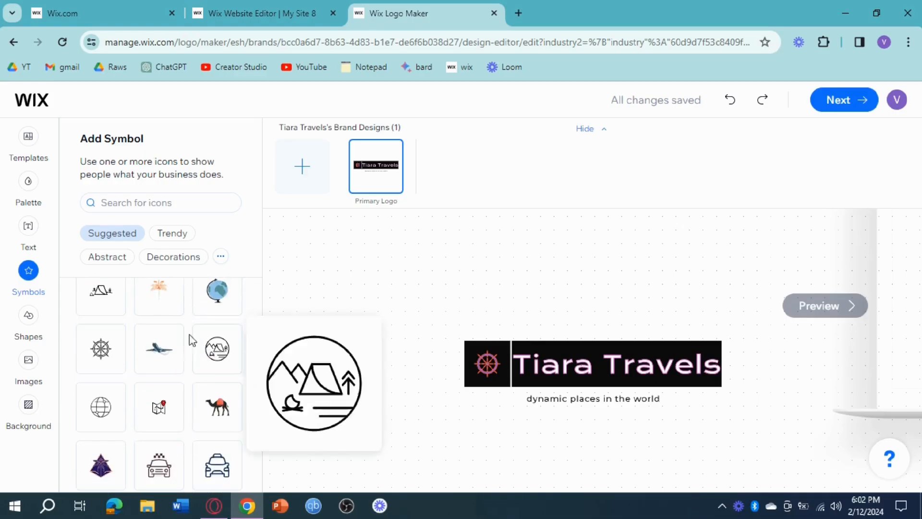
{"action": "scroll", "coordinate": [183, 322], "scroll_direction": "down", "scroll_amount": 2}
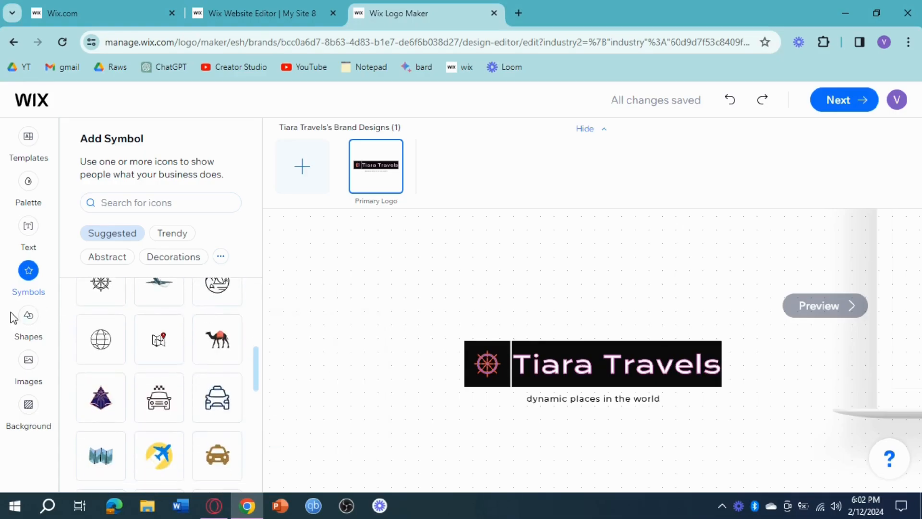
{"action": "left_click", "coordinate": [21, 324]}
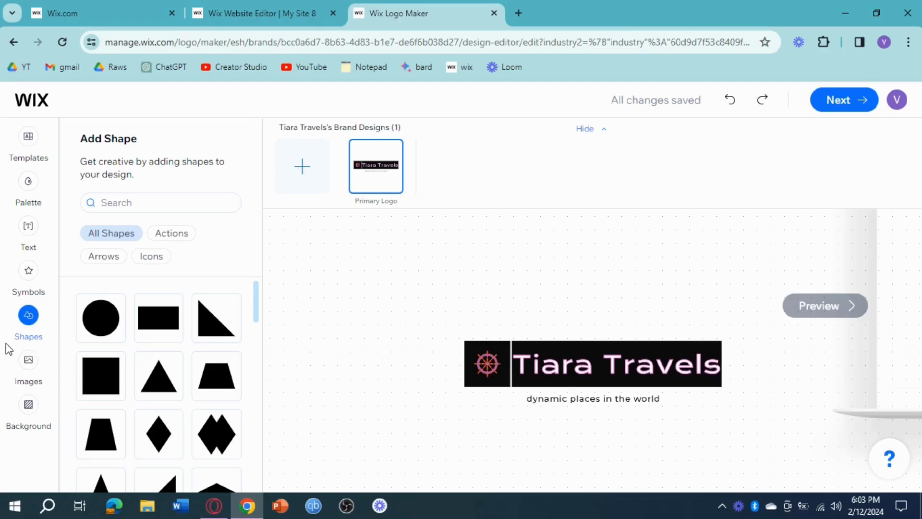
{"action": "left_click", "coordinate": [28, 360]}
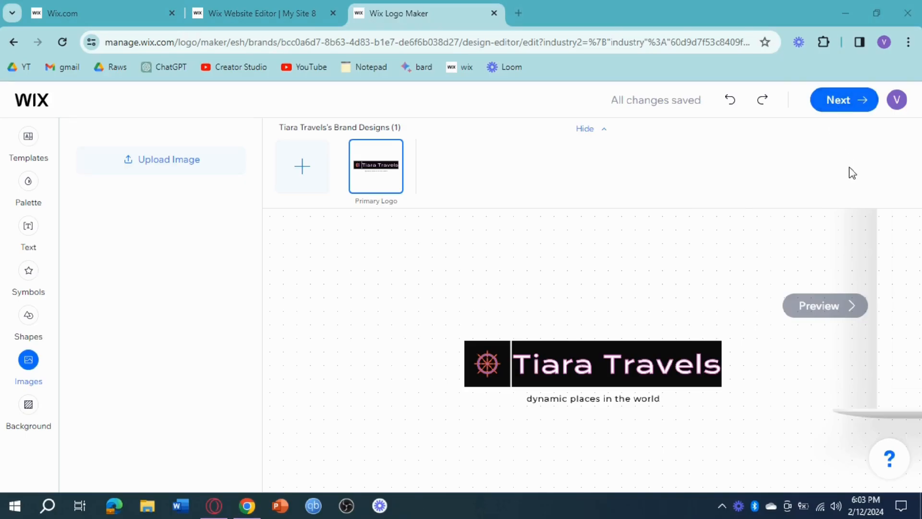
Finish the design, continue with only a logo instead of a matching website, and dismiss the limited-time offer.
{"action": "left_click", "coordinate": [823, 102]}
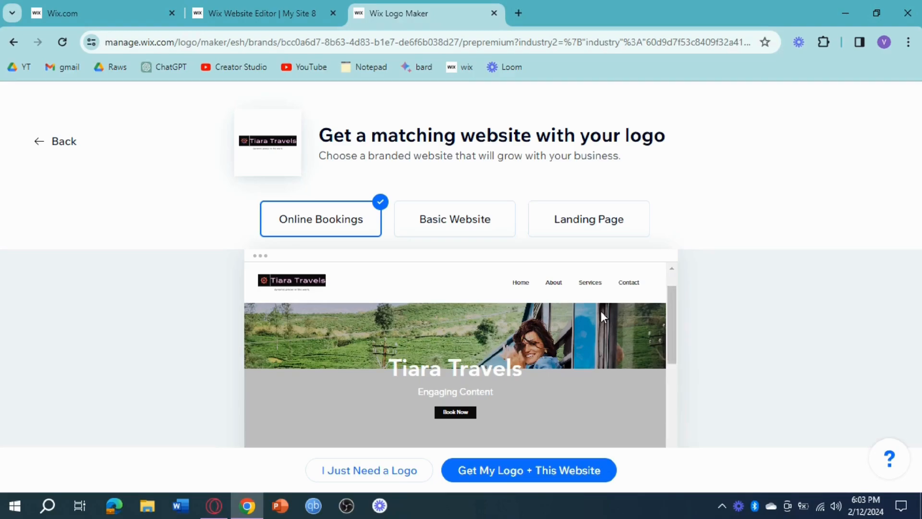
{"action": "scroll", "coordinate": [506, 340], "scroll_direction": "down", "scroll_amount": 2}
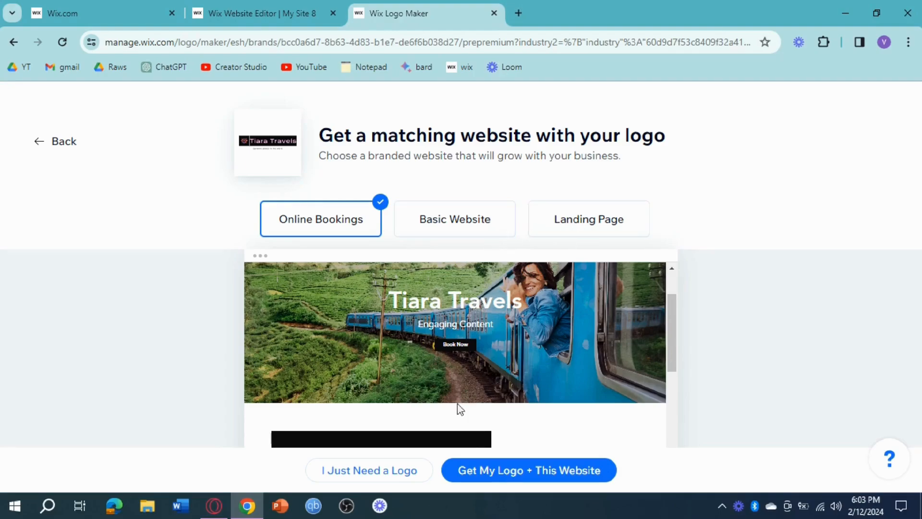
{"action": "left_click", "coordinate": [374, 478]}
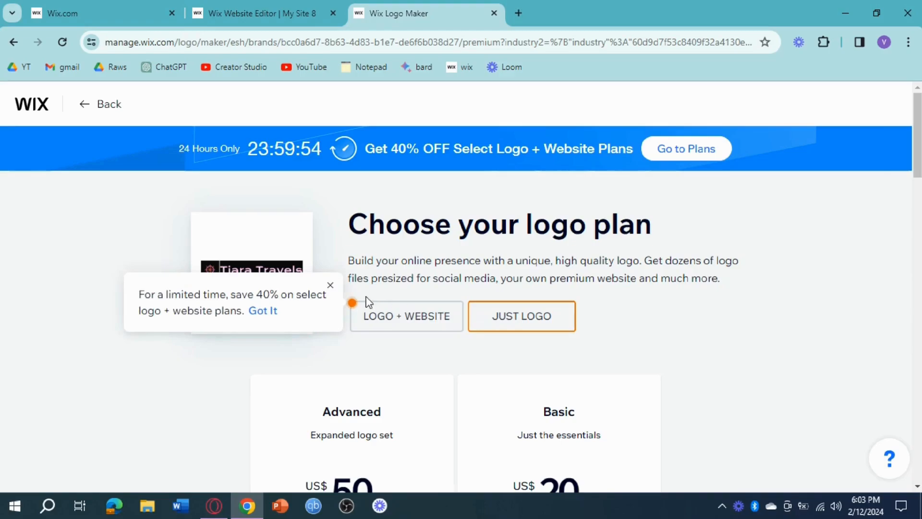
{"action": "left_click", "coordinate": [330, 290]}
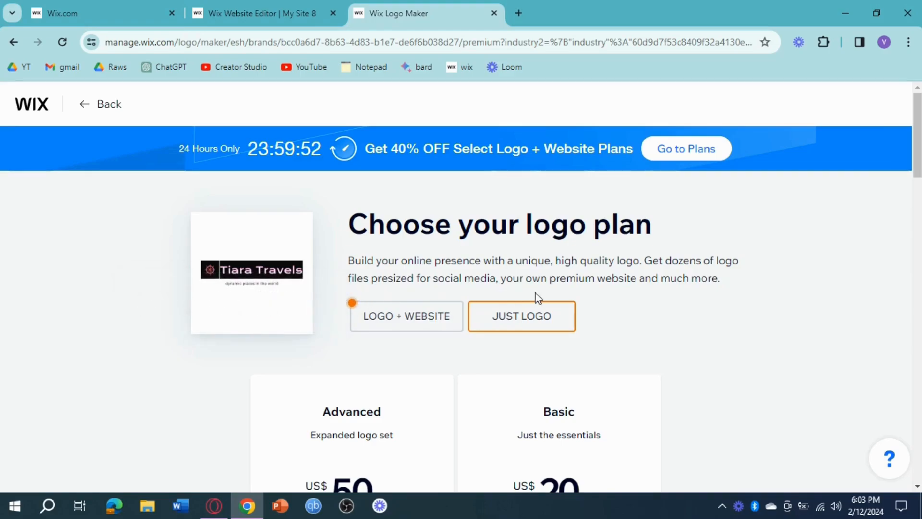
Compare the prices and included features of the logo-only plans and the logo plus website plans.
{"action": "scroll", "coordinate": [536, 294], "scroll_direction": "down", "scroll_amount": 1}
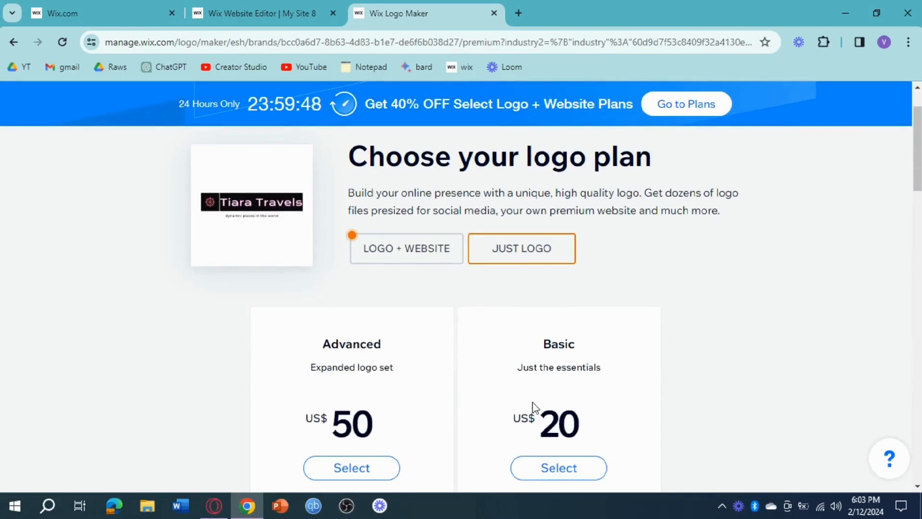
{"action": "left_click", "coordinate": [443, 257]}
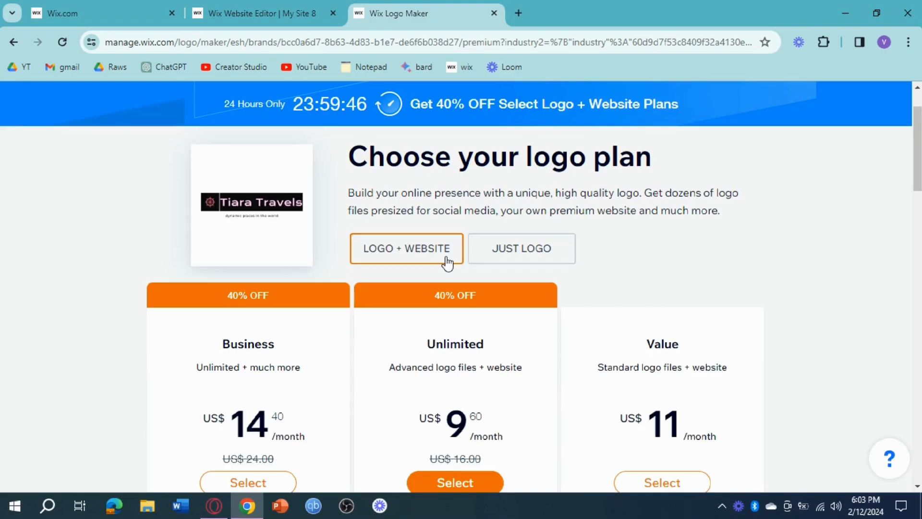
{"action": "scroll", "coordinate": [456, 296], "scroll_direction": "down", "scroll_amount": 2}
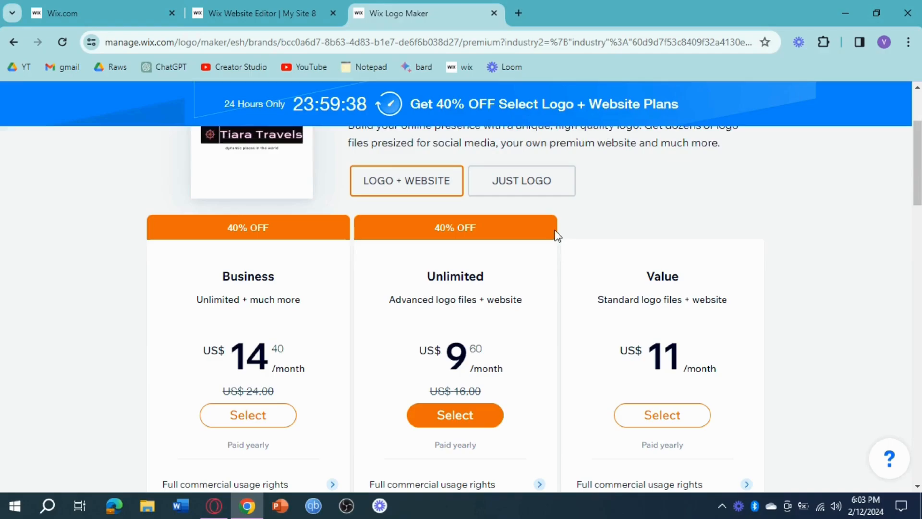
{"action": "scroll", "coordinate": [554, 336], "scroll_direction": "down", "scroll_amount": 3}
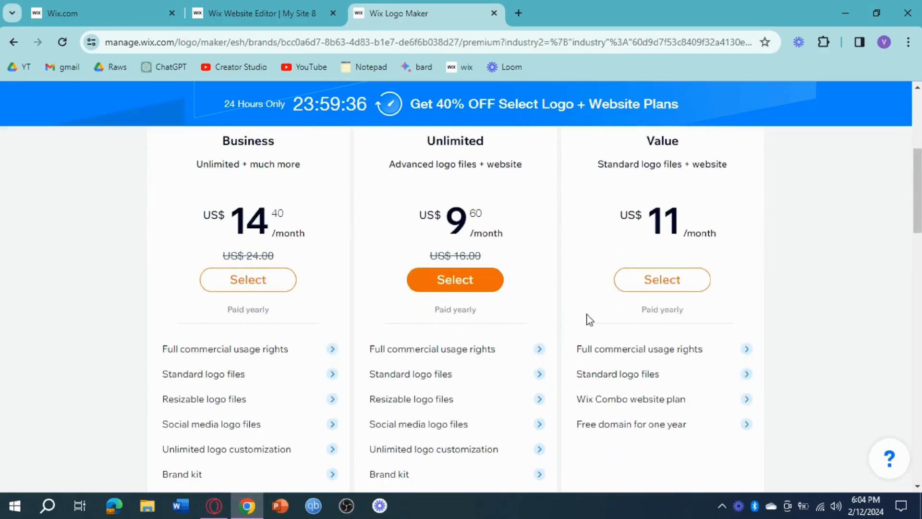
{"action": "scroll", "coordinate": [590, 317], "scroll_direction": "up", "scroll_amount": 3}
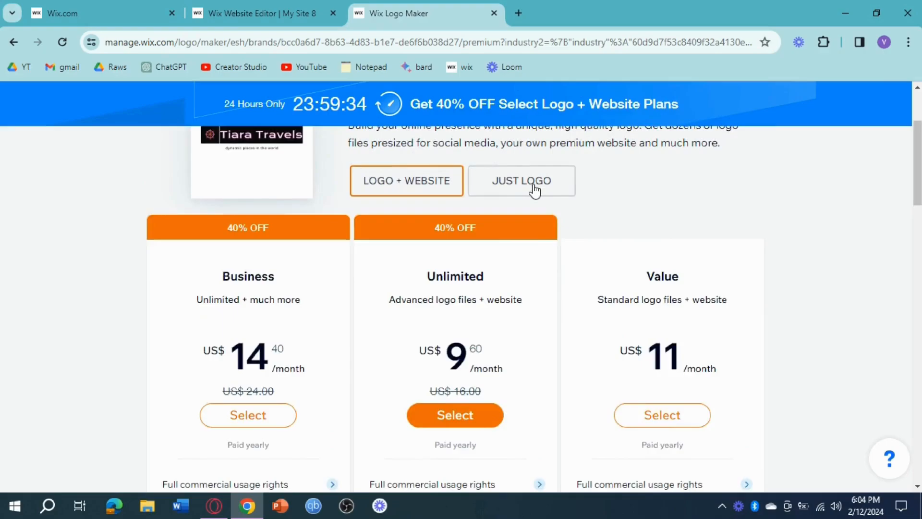
{"action": "left_click", "coordinate": [534, 188]}
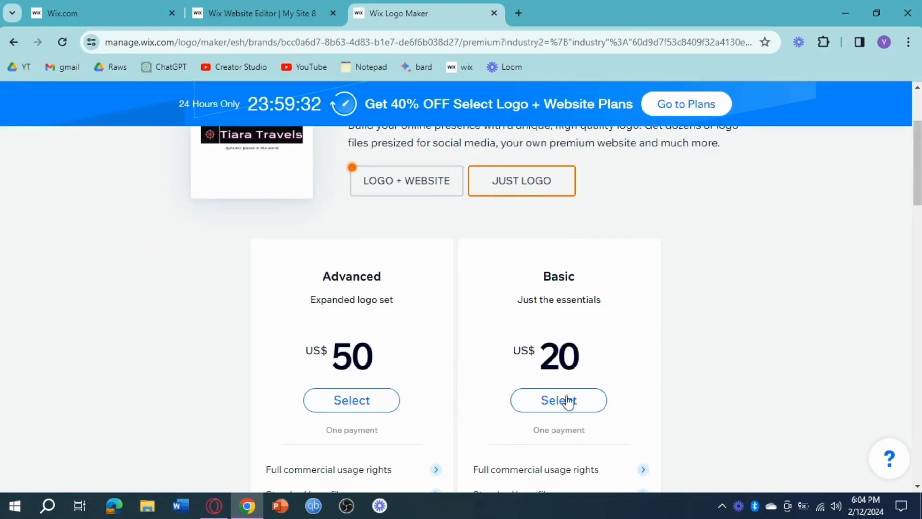
{"action": "left_click", "coordinate": [384, 182]}
{"action": "scroll", "coordinate": [595, 385], "scroll_direction": "down", "scroll_amount": 3}
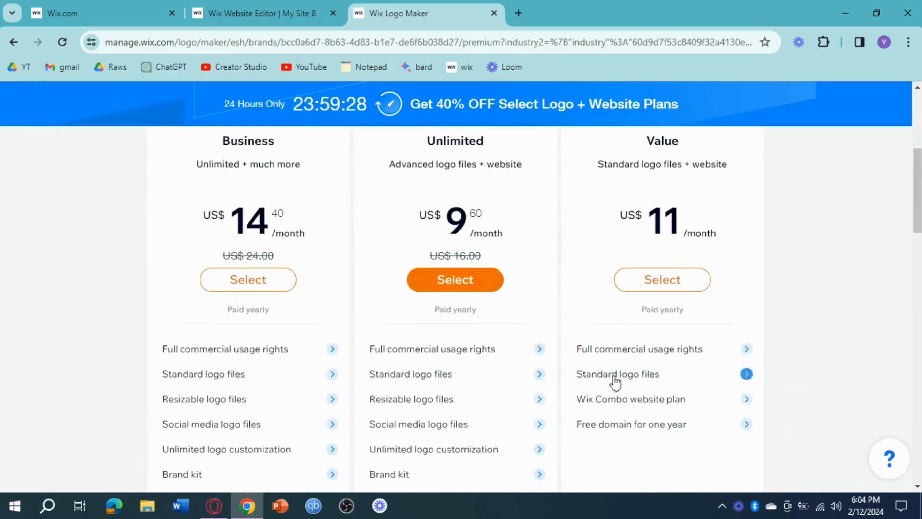
{"action": "scroll", "coordinate": [703, 371], "scroll_direction": "up", "scroll_amount": 5}
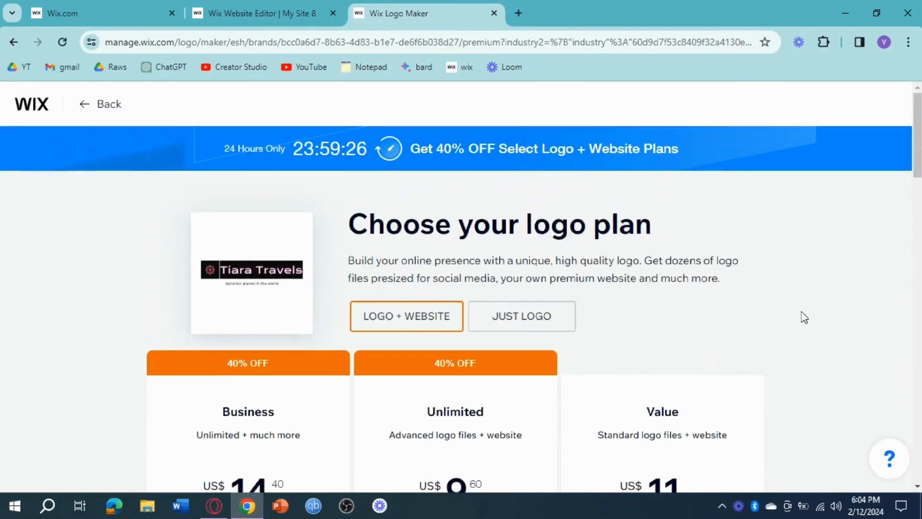